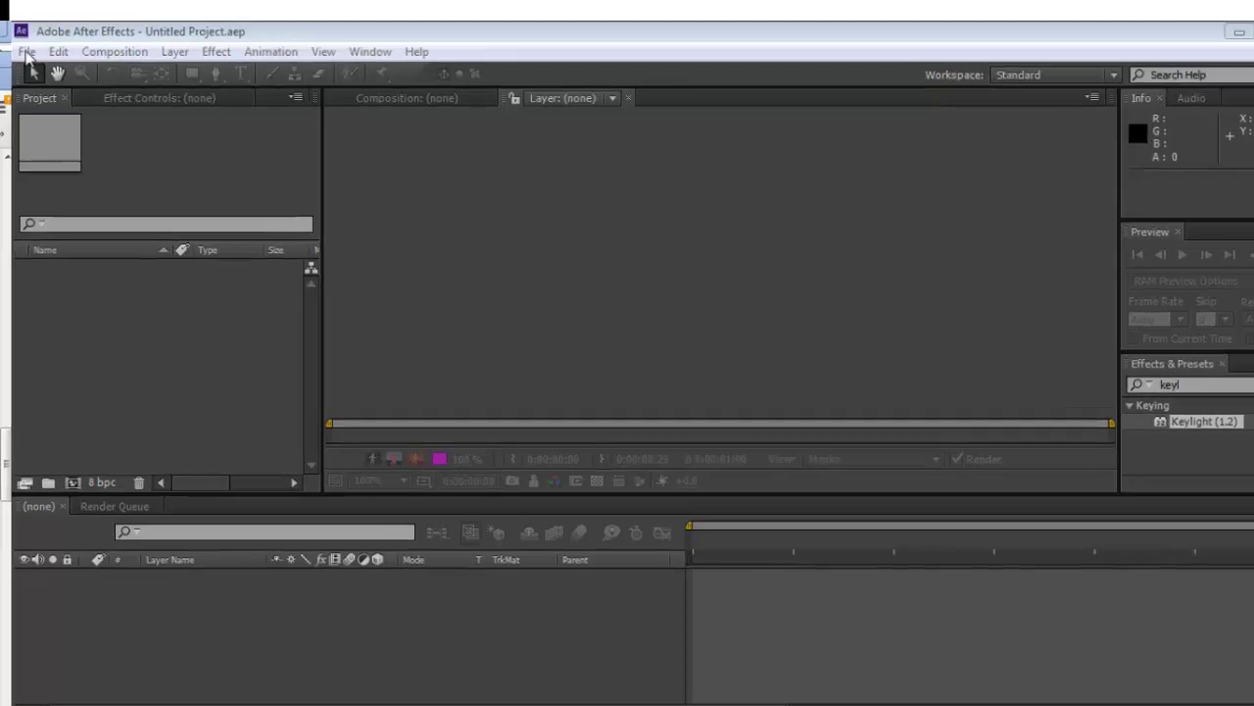
- Import the clip P with matt.avi through File > Import > File
click(25, 49)
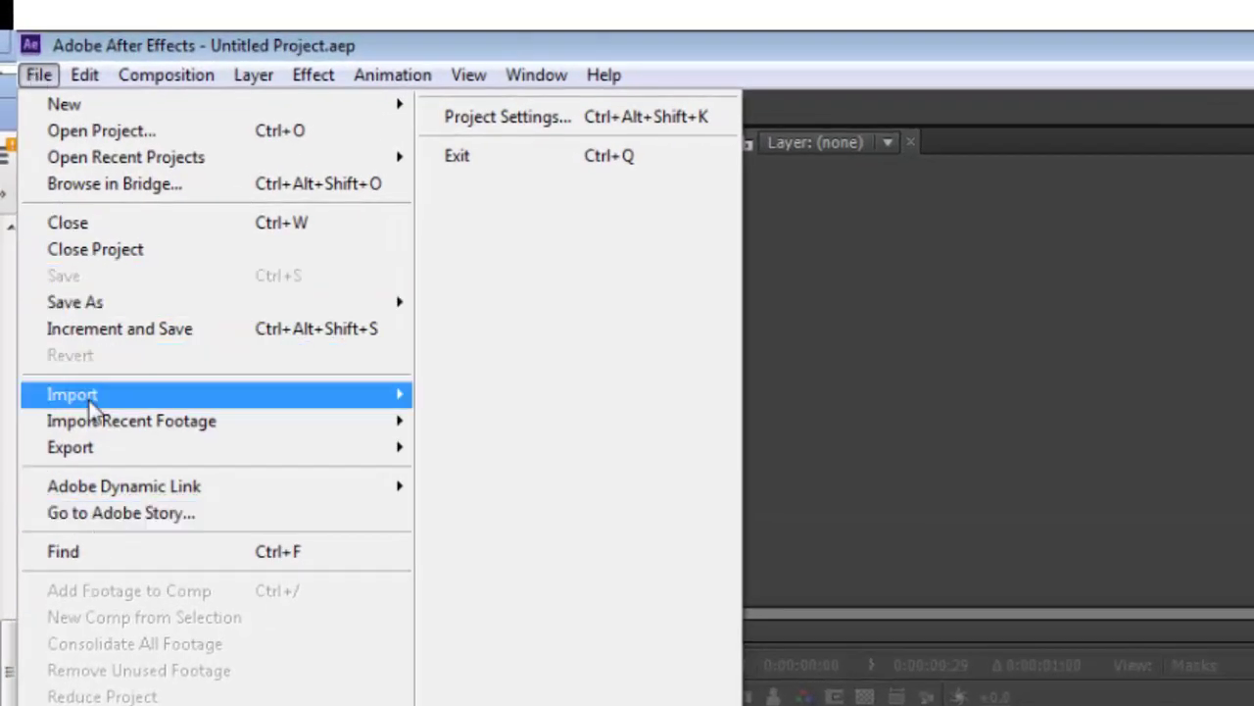
mouse_move(80, 406)
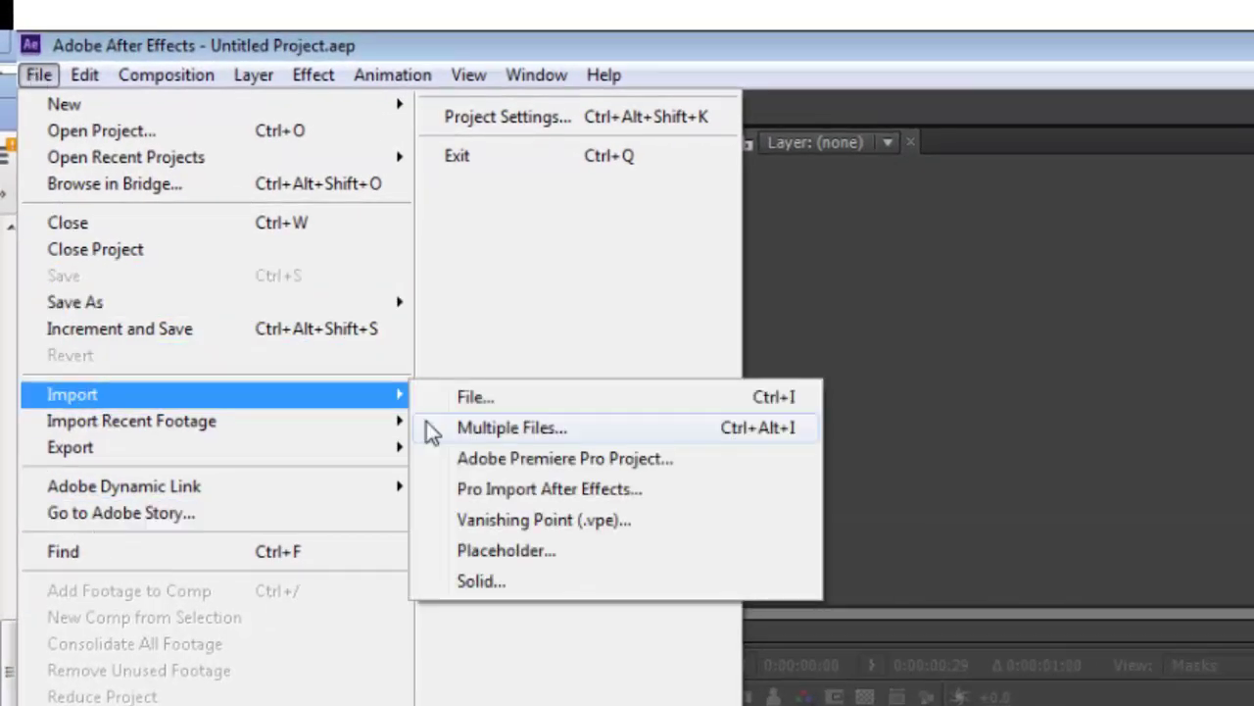
click(470, 404)
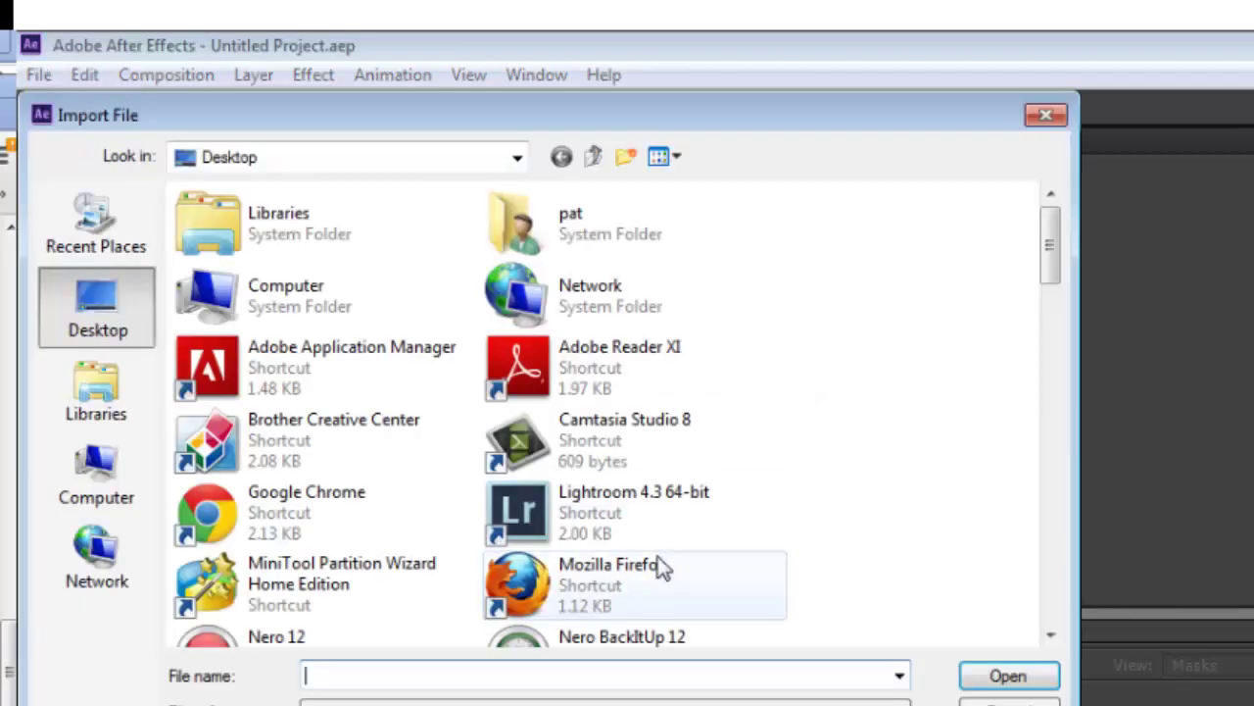
text(p)
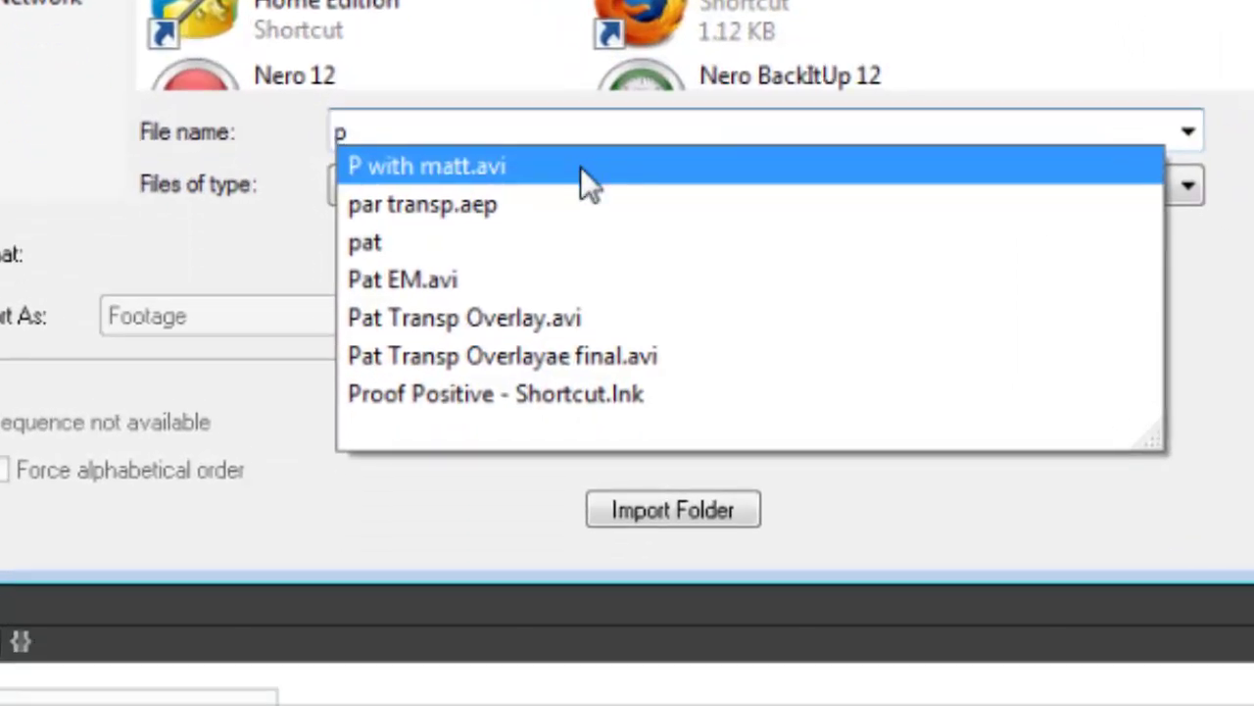
click(580, 165)
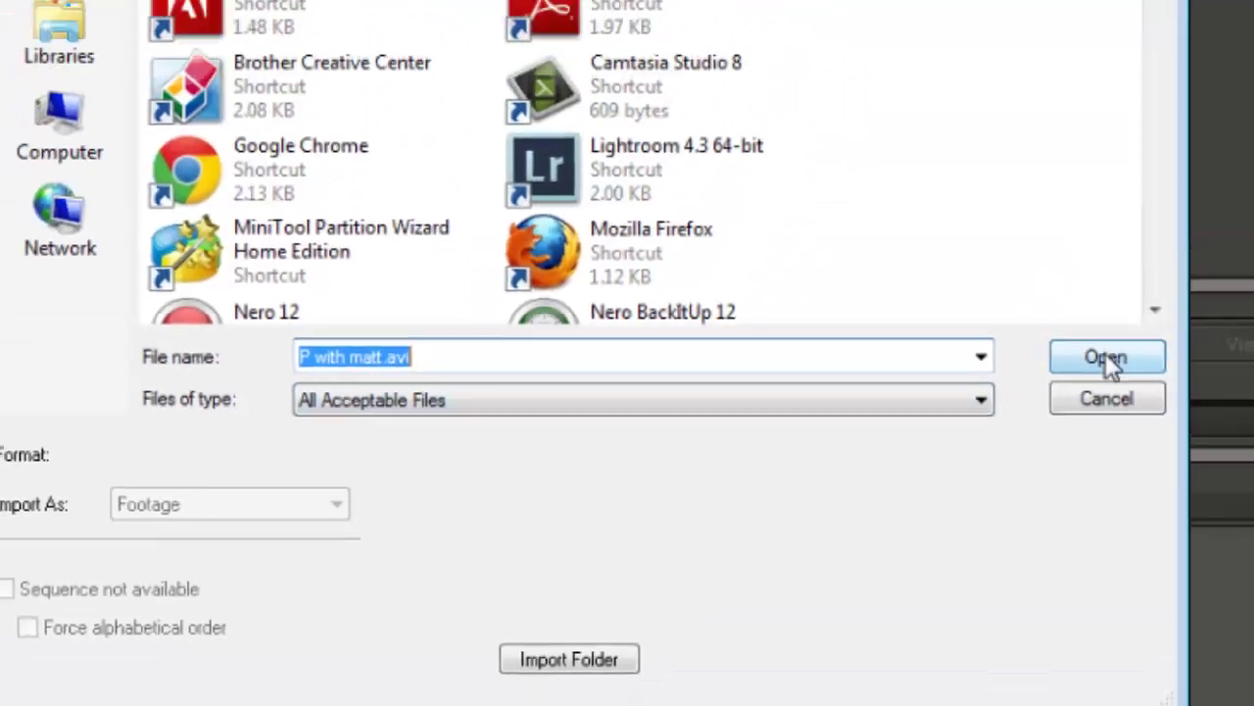
- Confirm the import, build a P with matt composition from the clip, and view it at 100%
click(1111, 363)
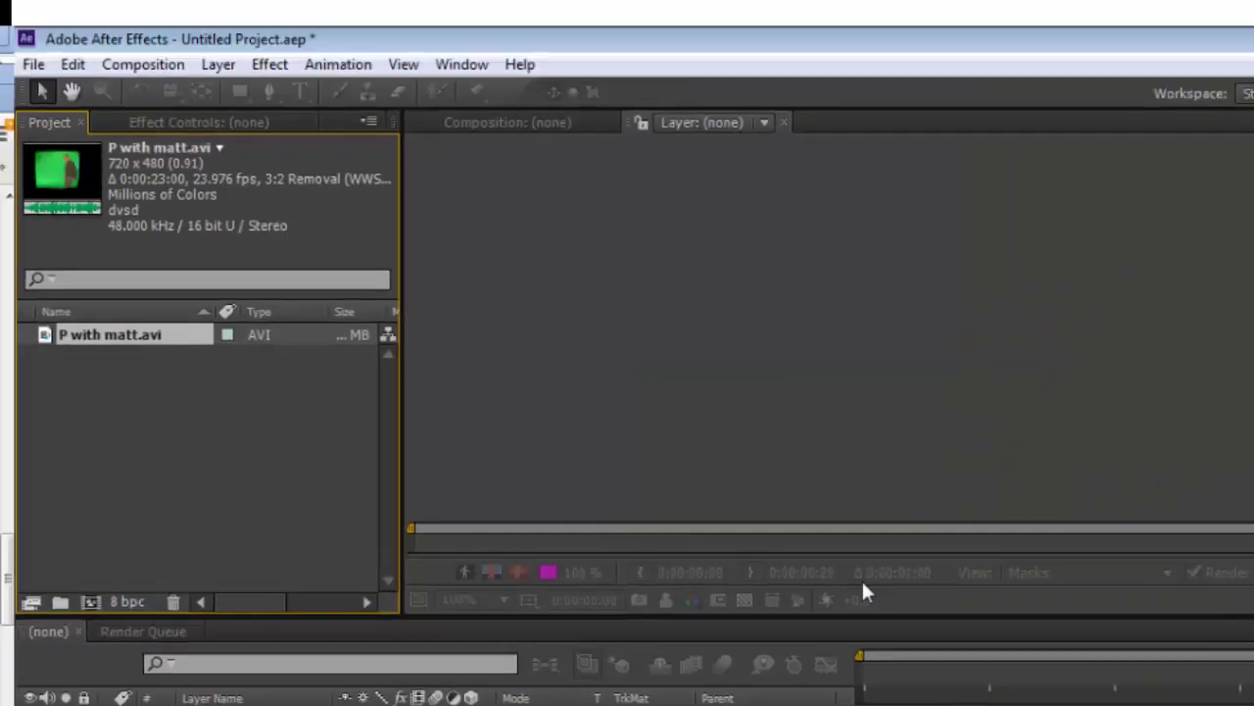
drag(118, 335, 722, 330)
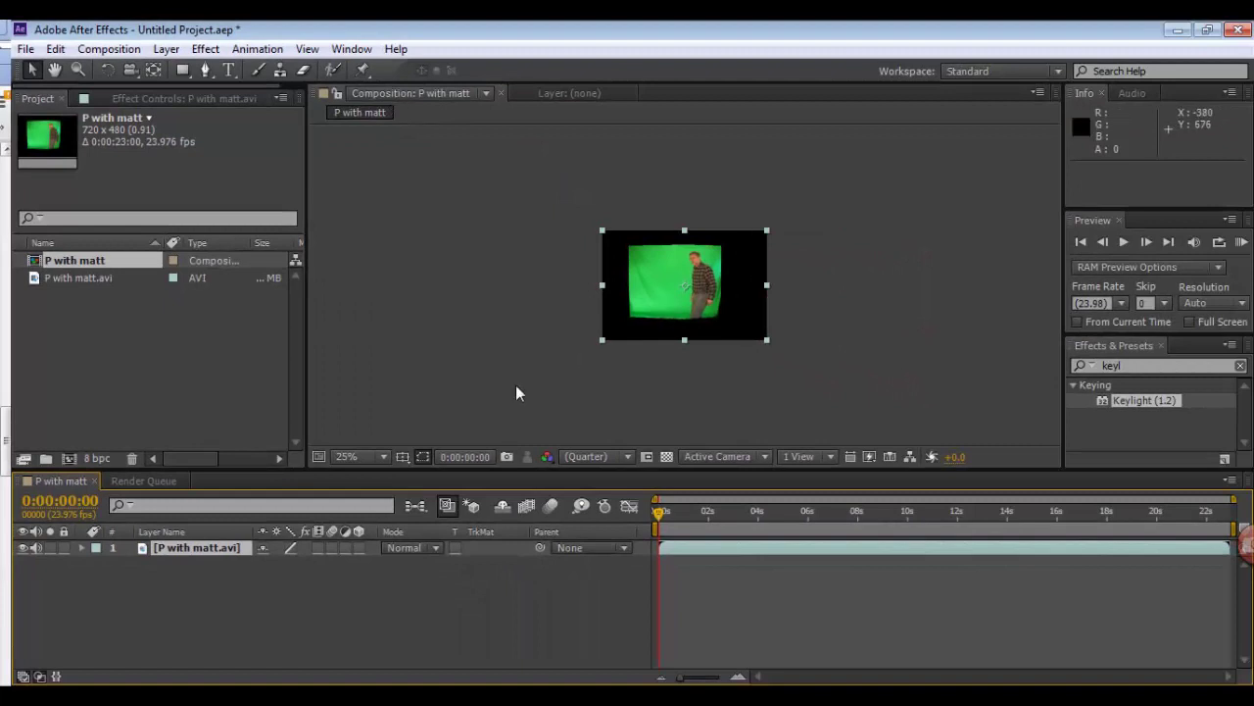
click(384, 456)
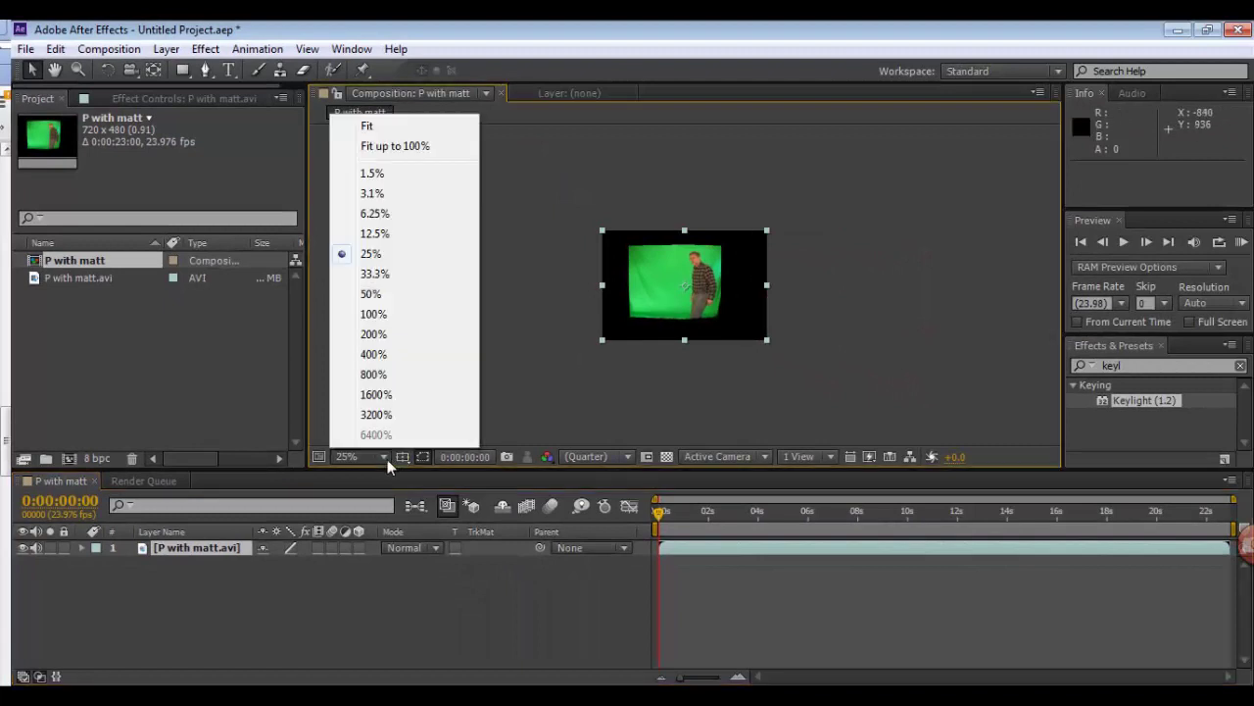
click(374, 315)
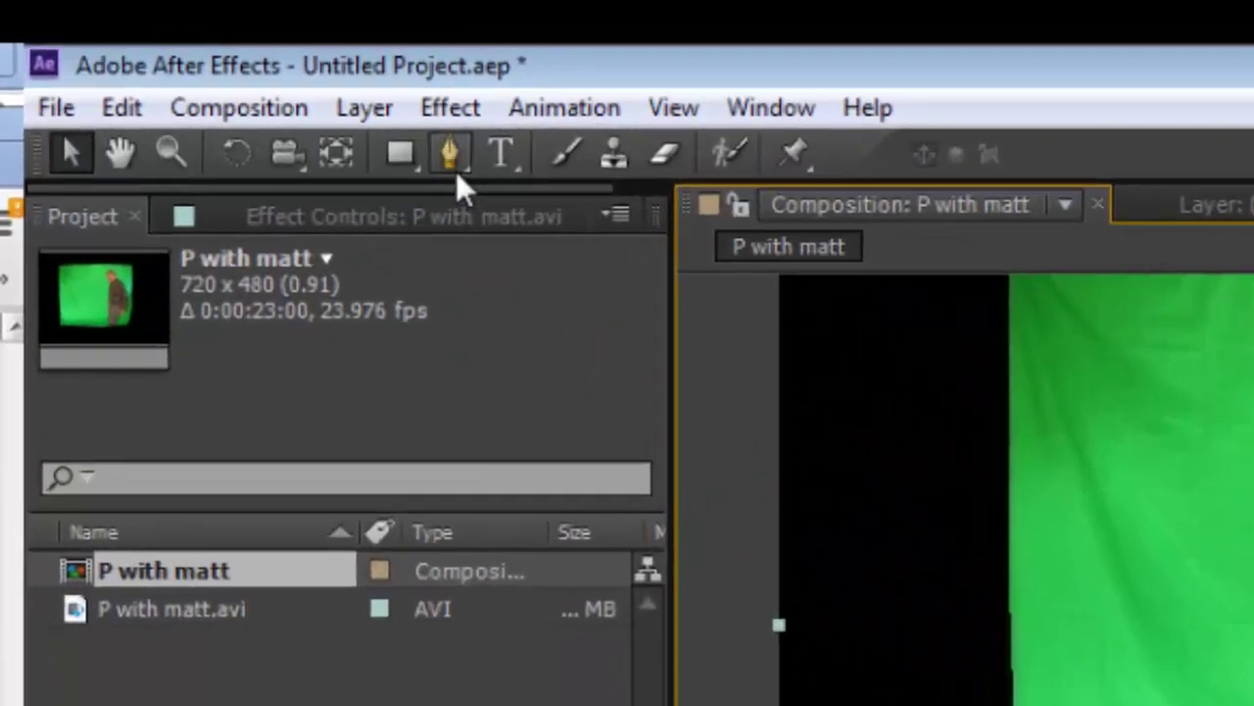
- Trace a six-point Pen mask around the green backdrop's corners and edges, closing it on the start point
click(454, 169)
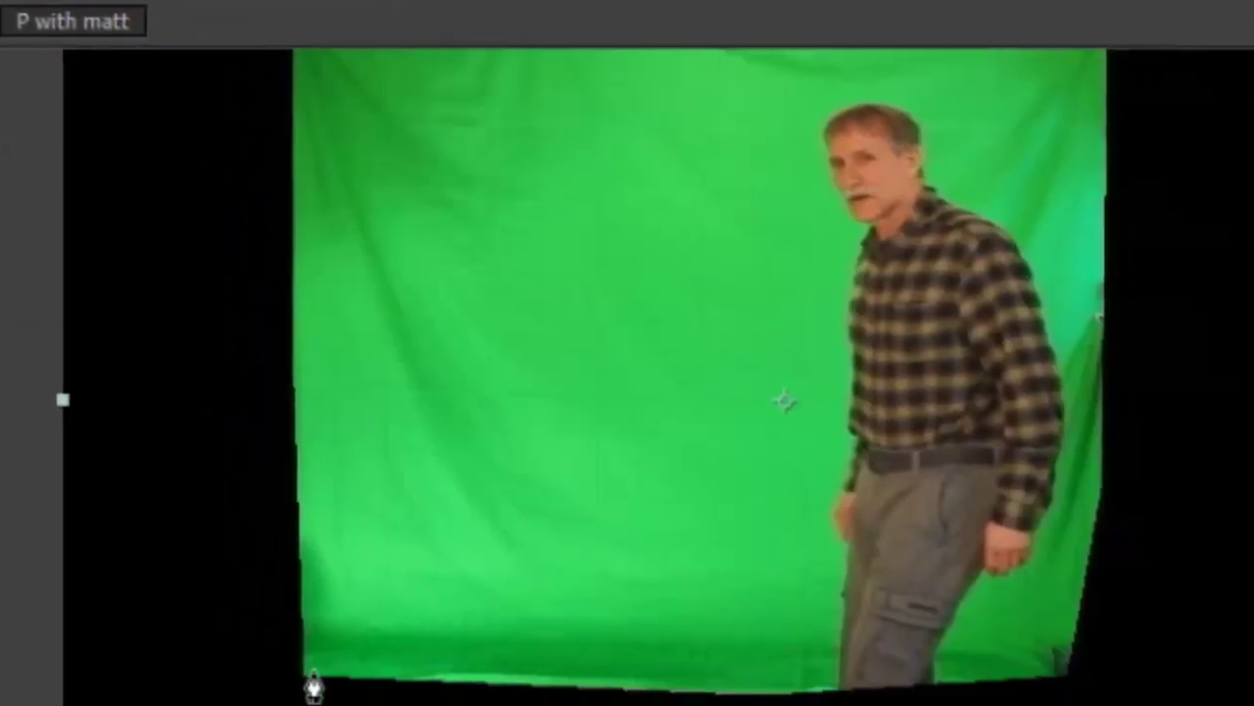
click(308, 671)
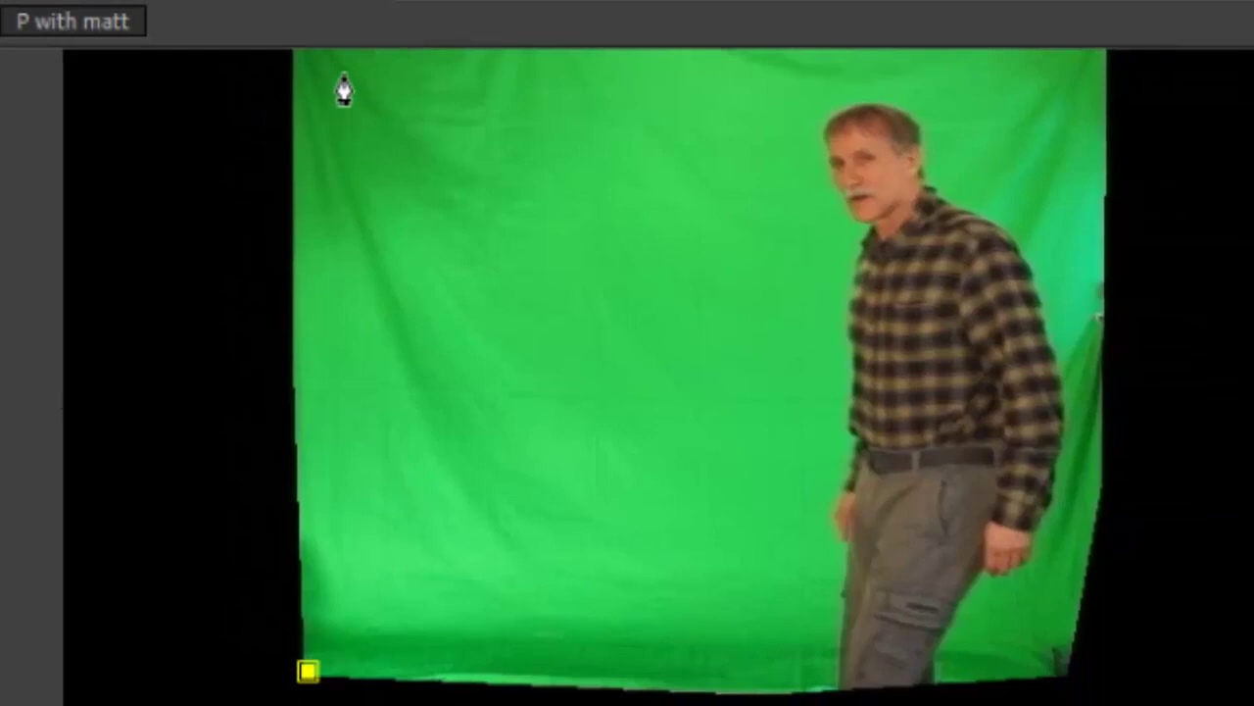
click(299, 57)
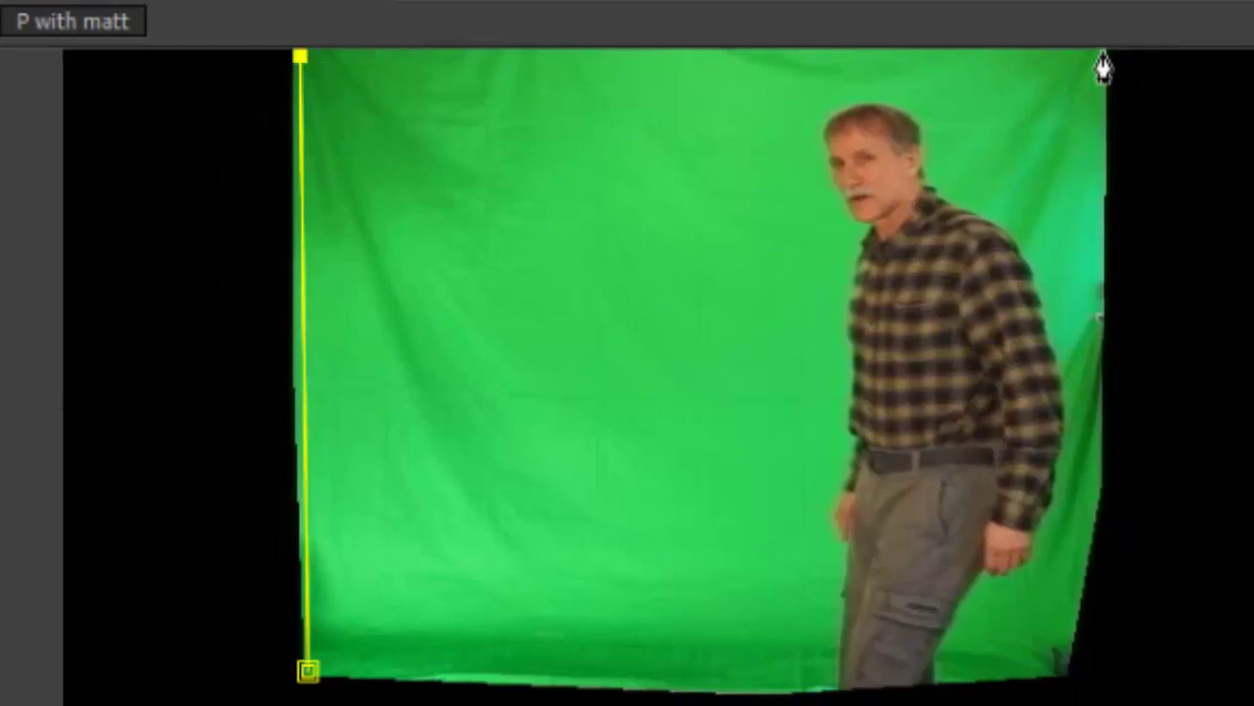
click(1102, 55)
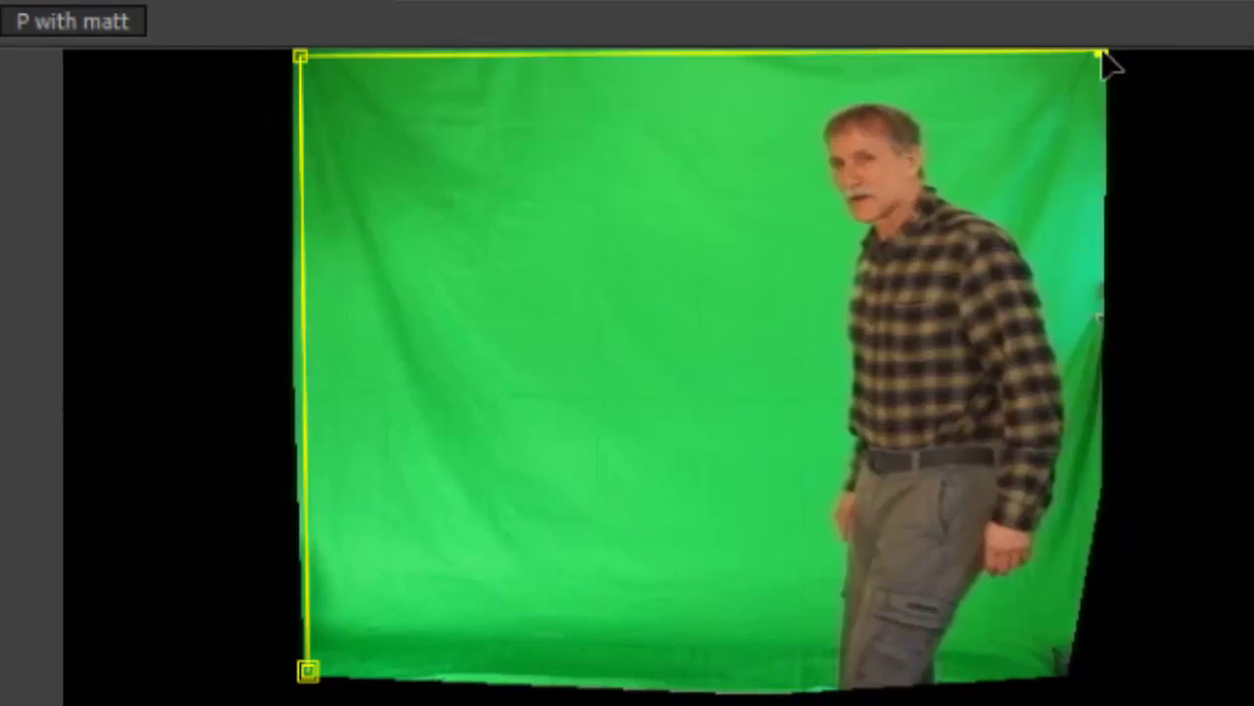
click(1099, 368)
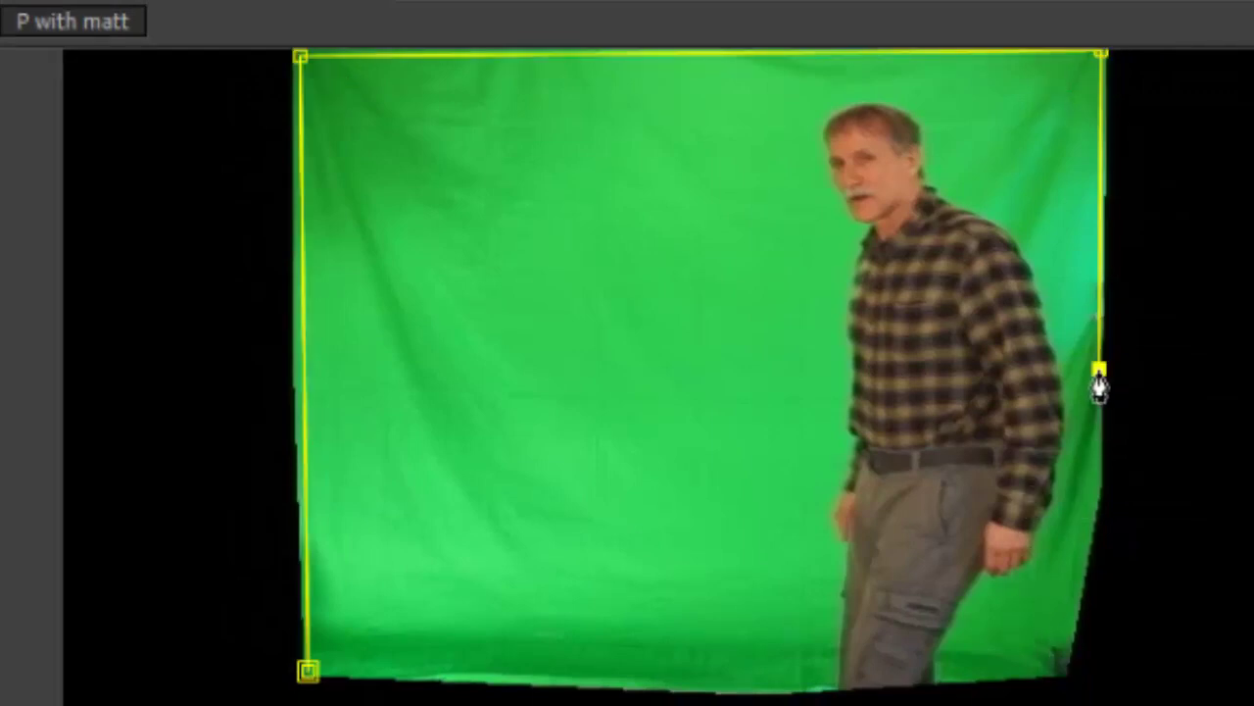
click(1025, 670)
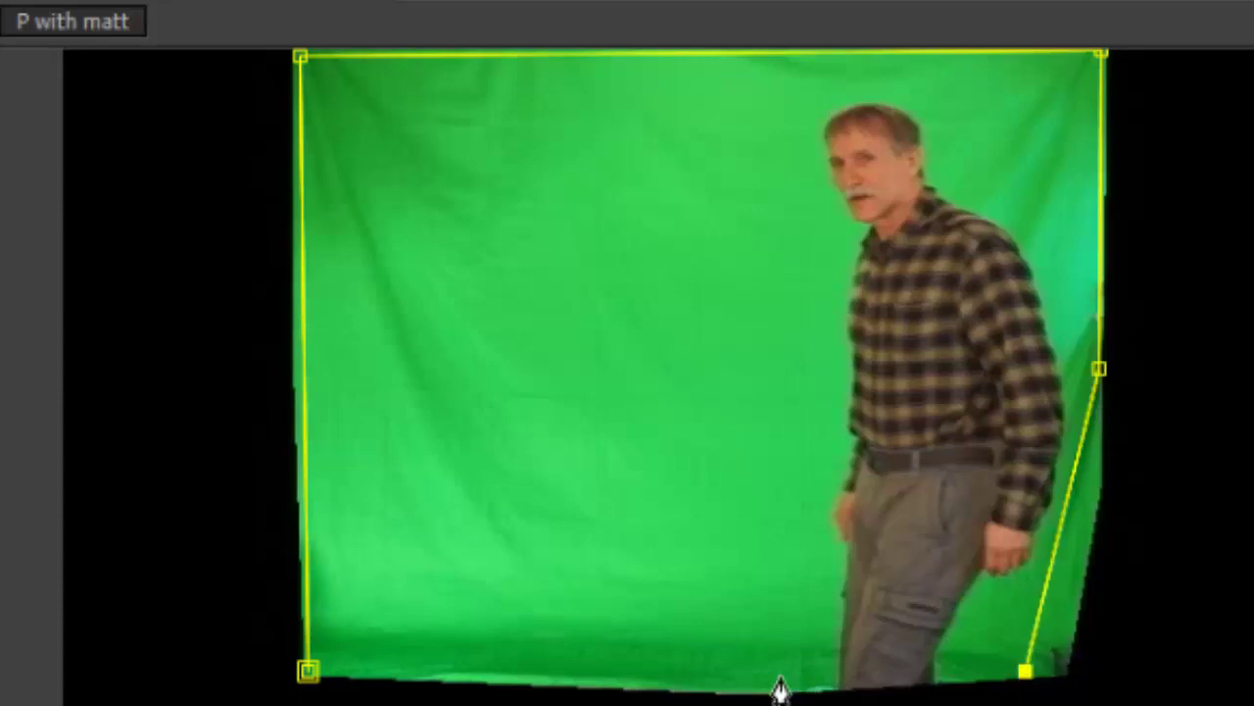
click(660, 667)
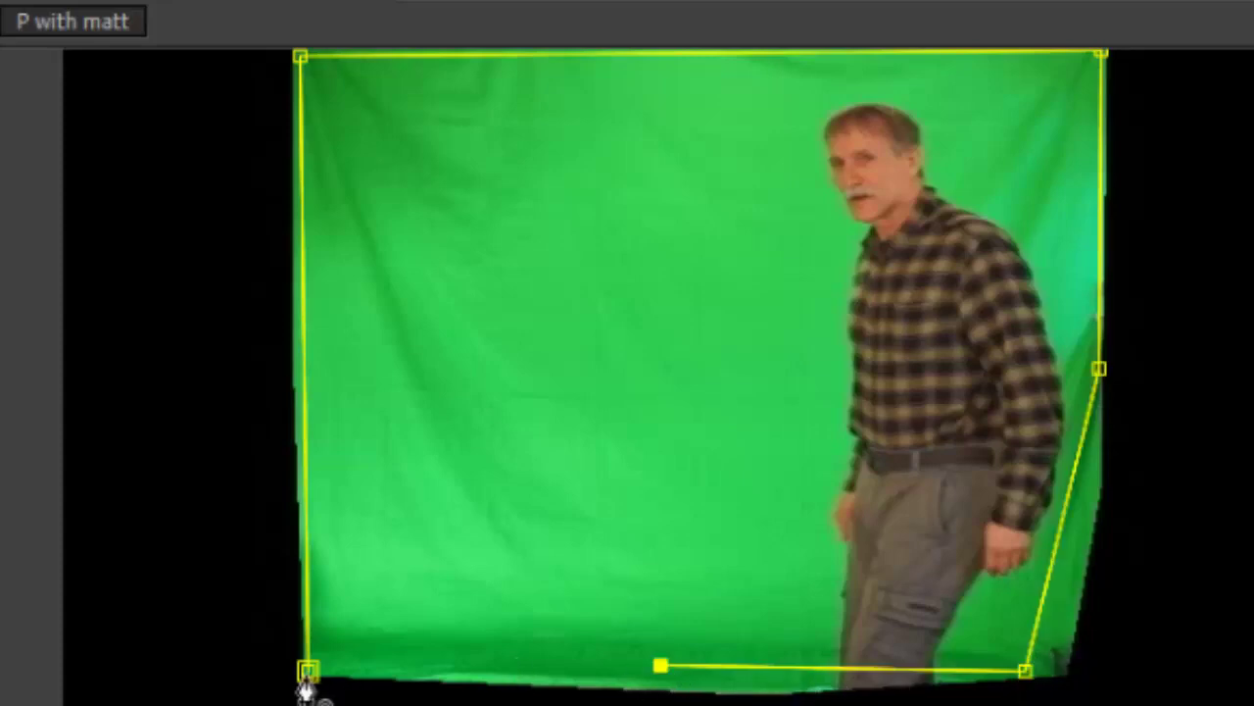
click(307, 670)
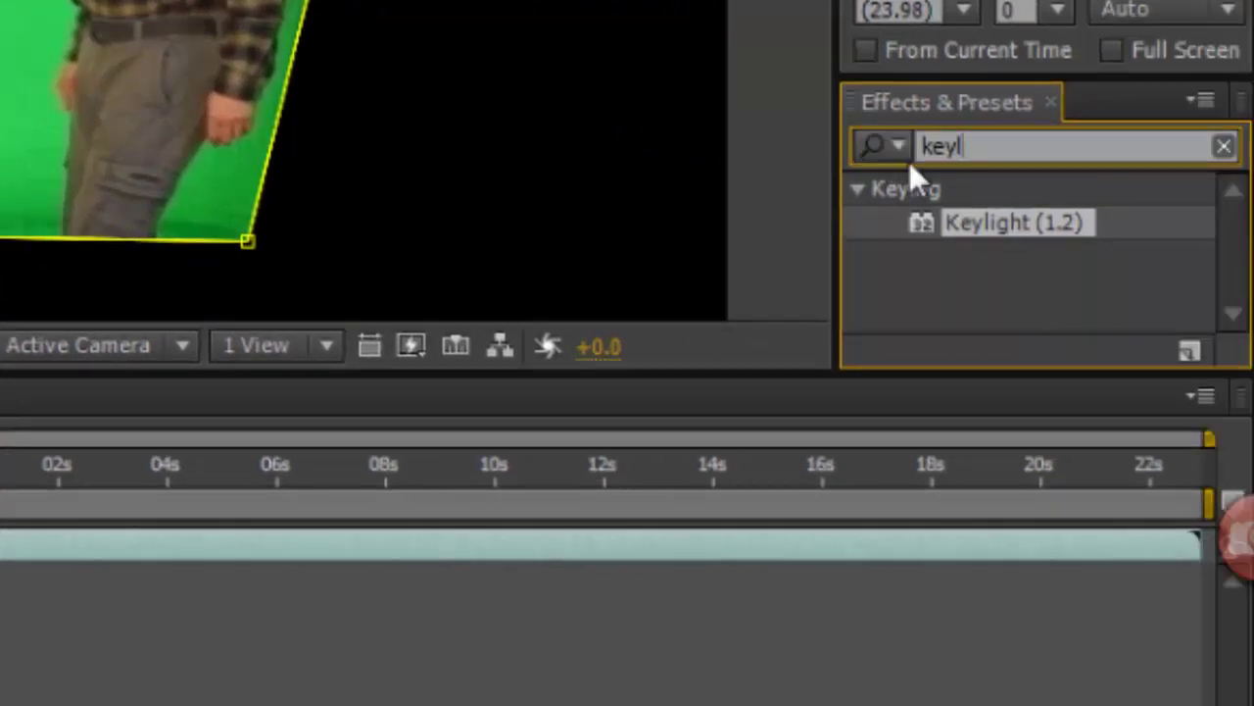
- Apply Keylight (1.2) to the clip layer and sample the green backdrop as the Screen Colour
drag(963, 223, 320, 15)
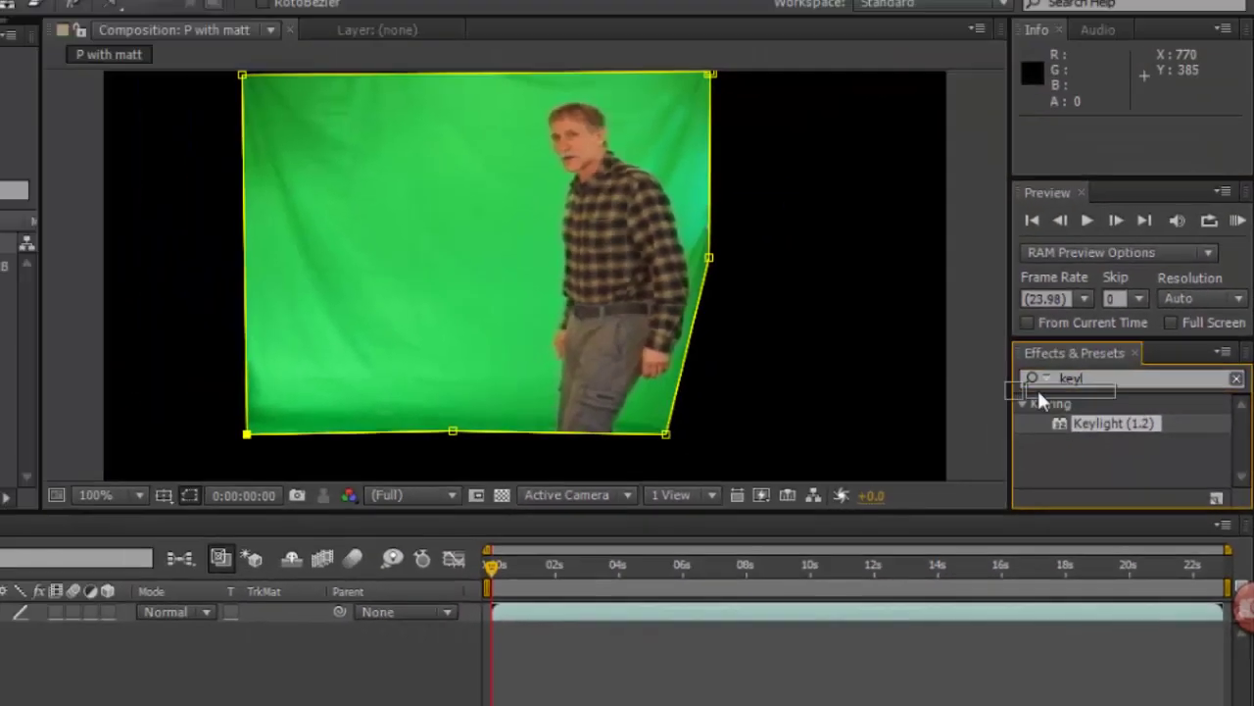
drag(702, 307, 570, 288)
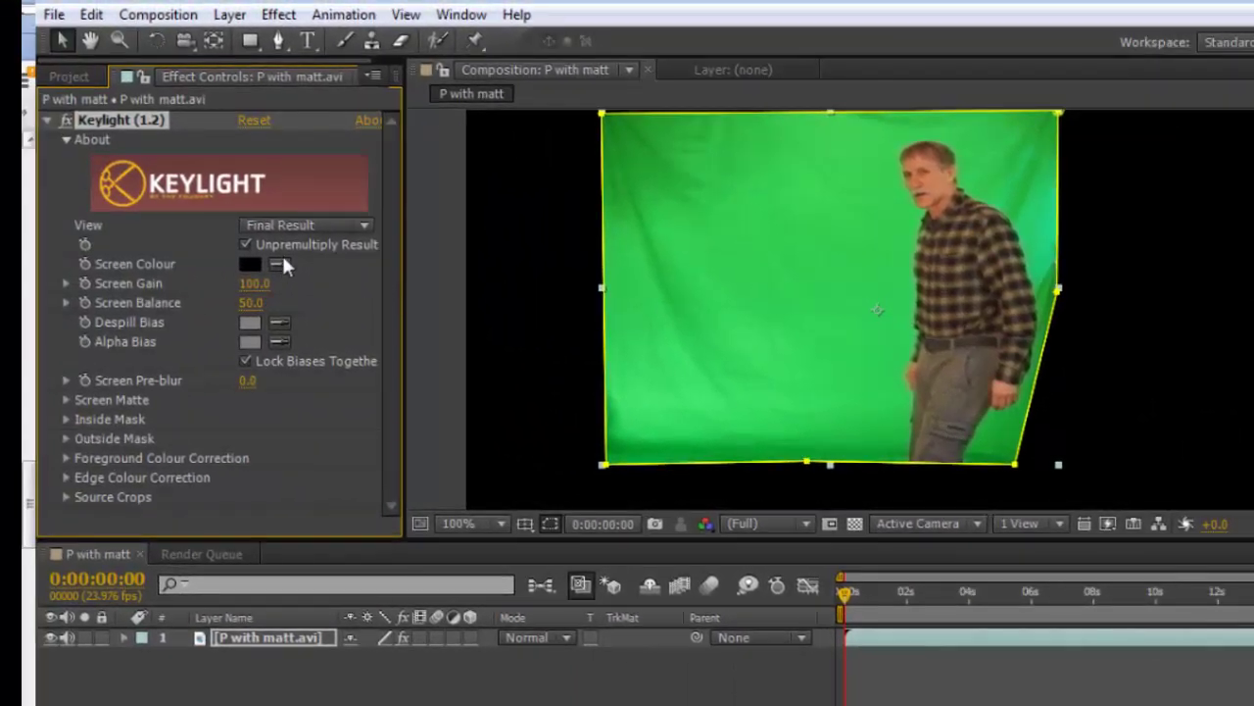
click(281, 262)
click(726, 274)
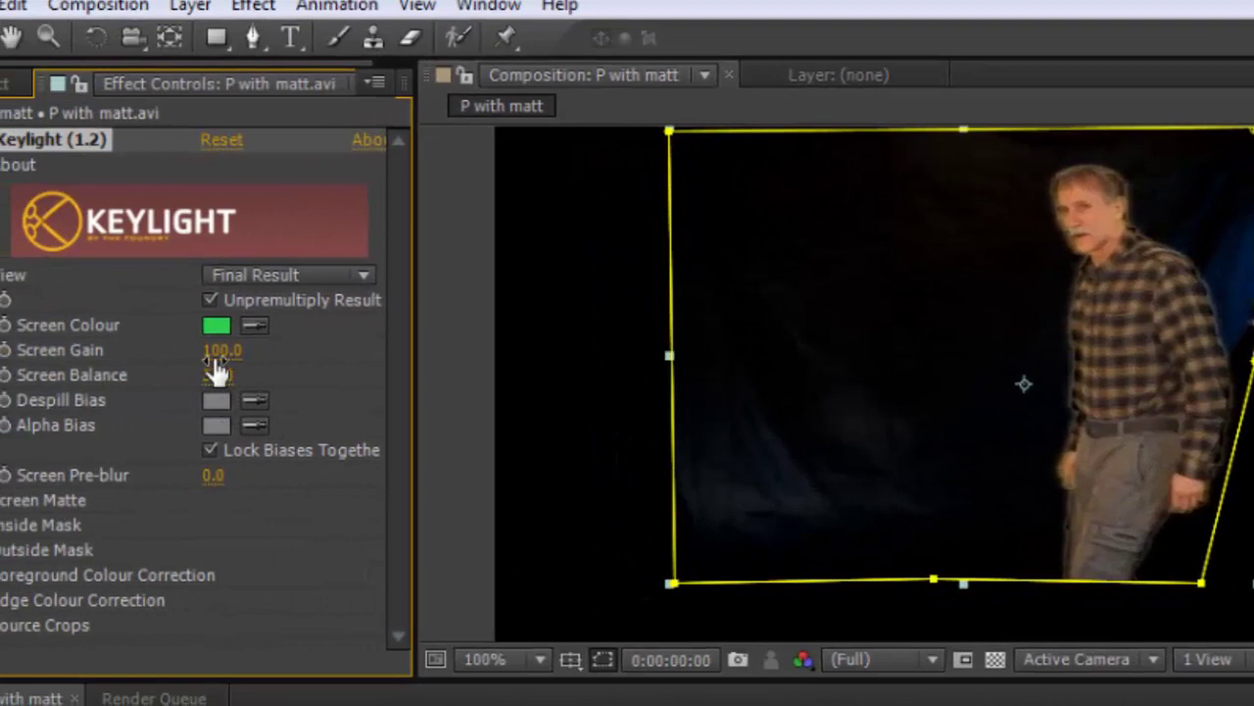
- Set Keylight's Screen Gain to 117 and Screen Pre-blur to 2.5
drag(222, 351, 239, 356)
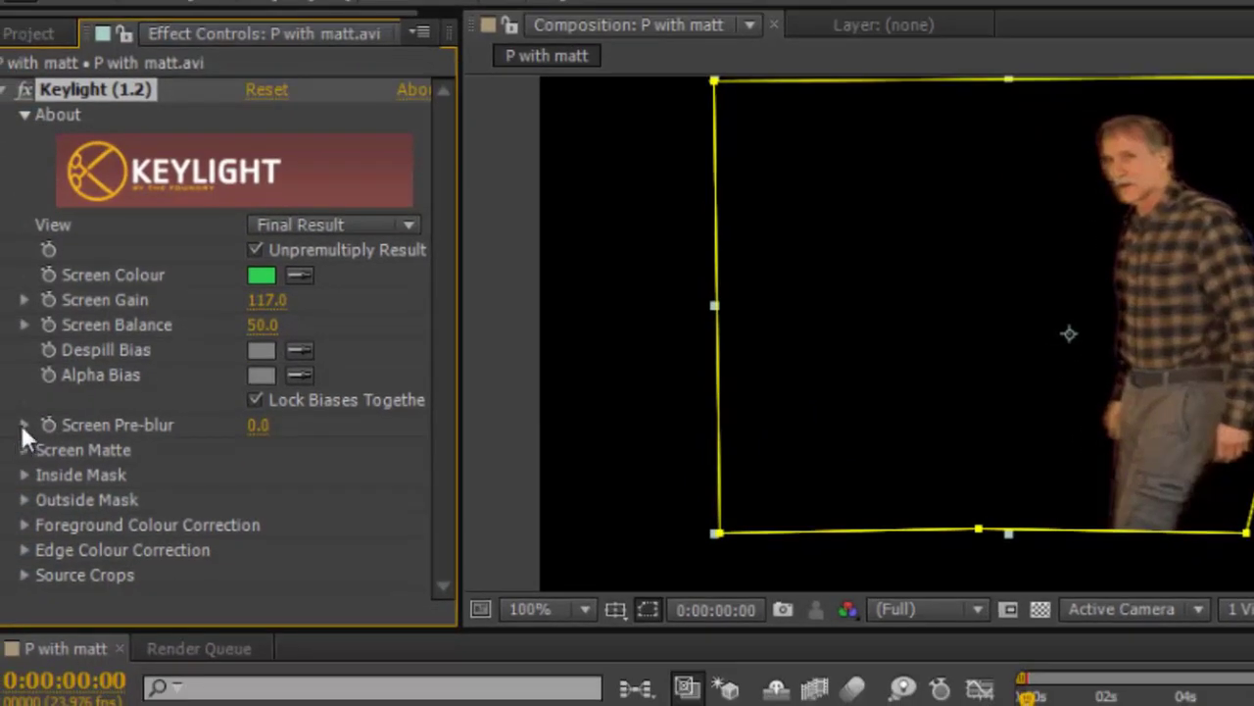
click(24, 424)
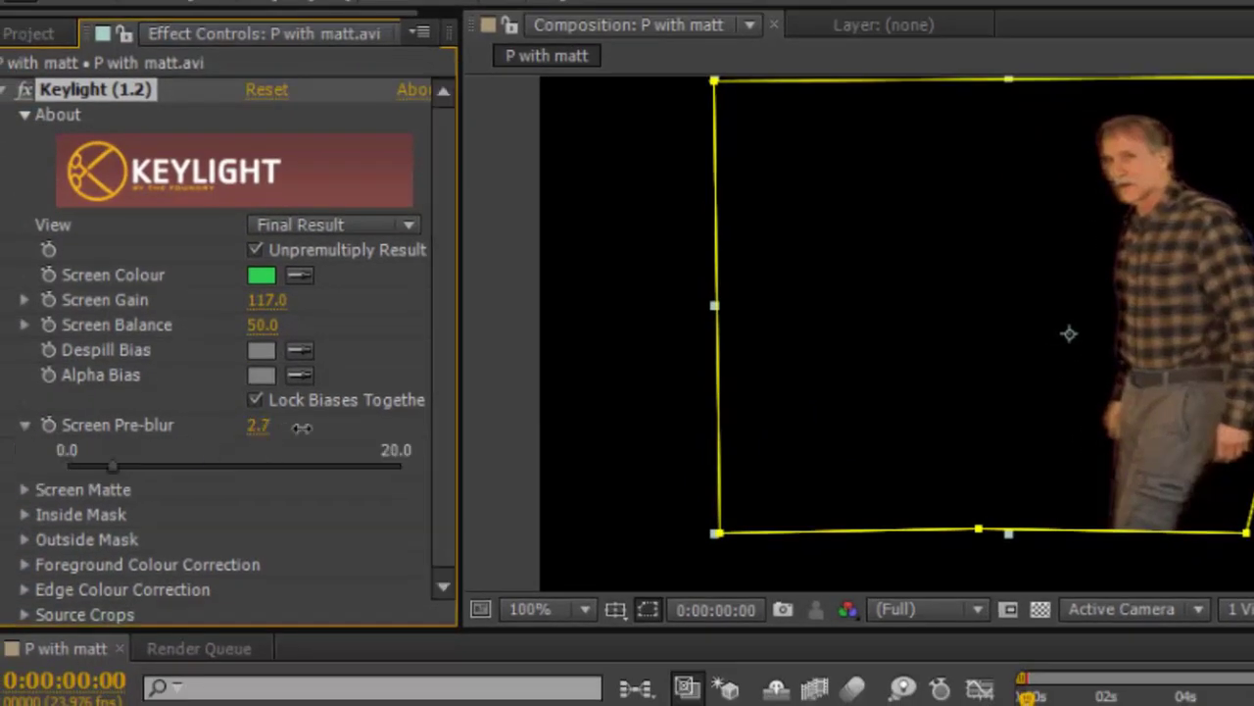
drag(307, 427, 300, 429)
- Set Screen Matte Clip Black to 31, Clip White to 78 and Clip Rollback to 2.4
click(24, 489)
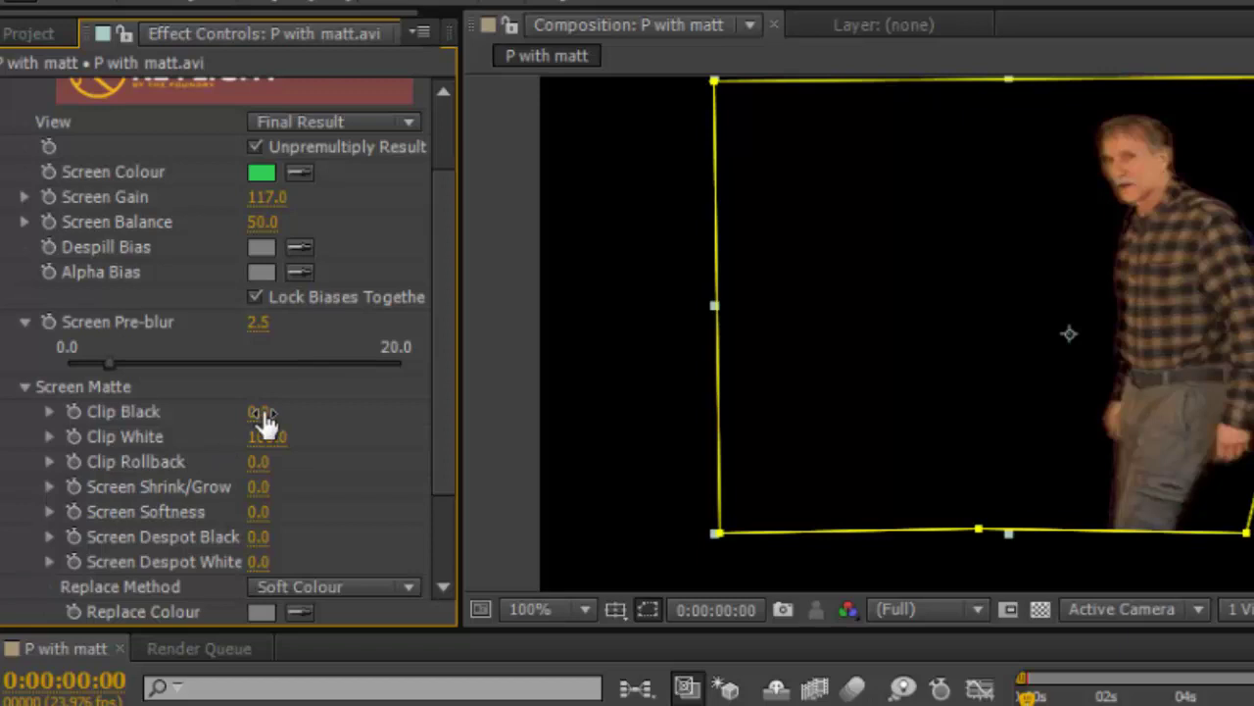
drag(263, 417, 295, 410)
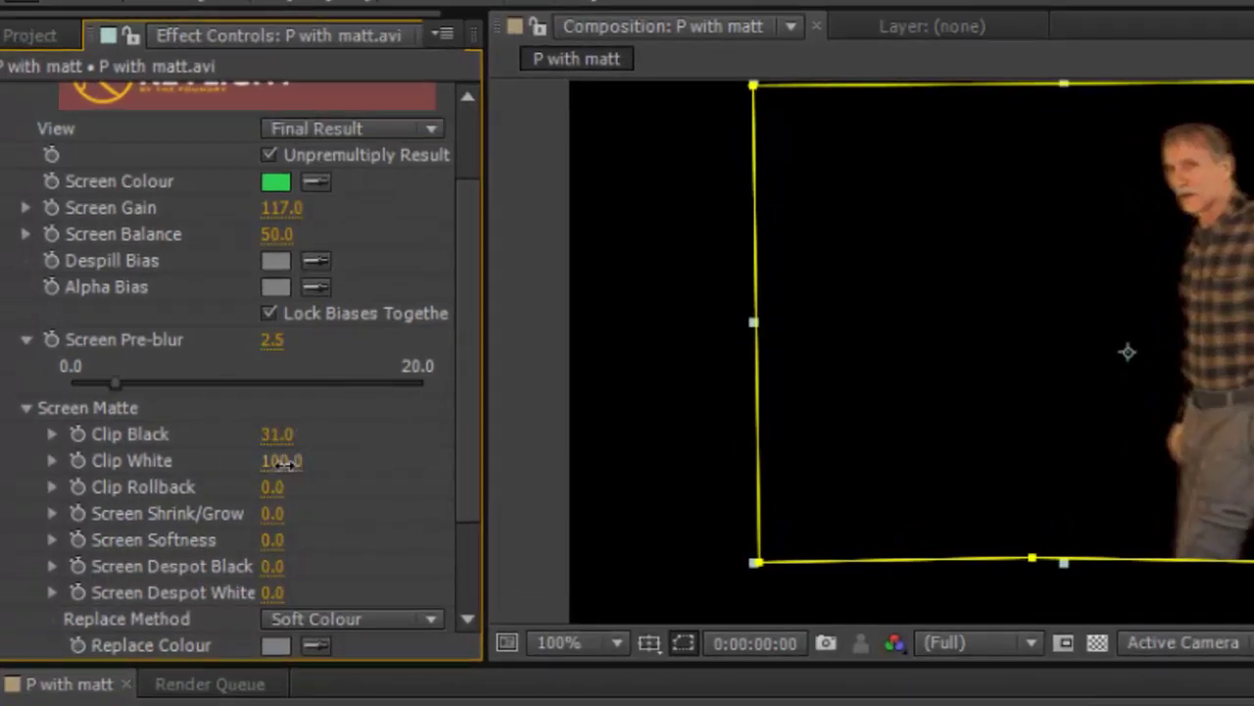
drag(281, 460, 308, 489)
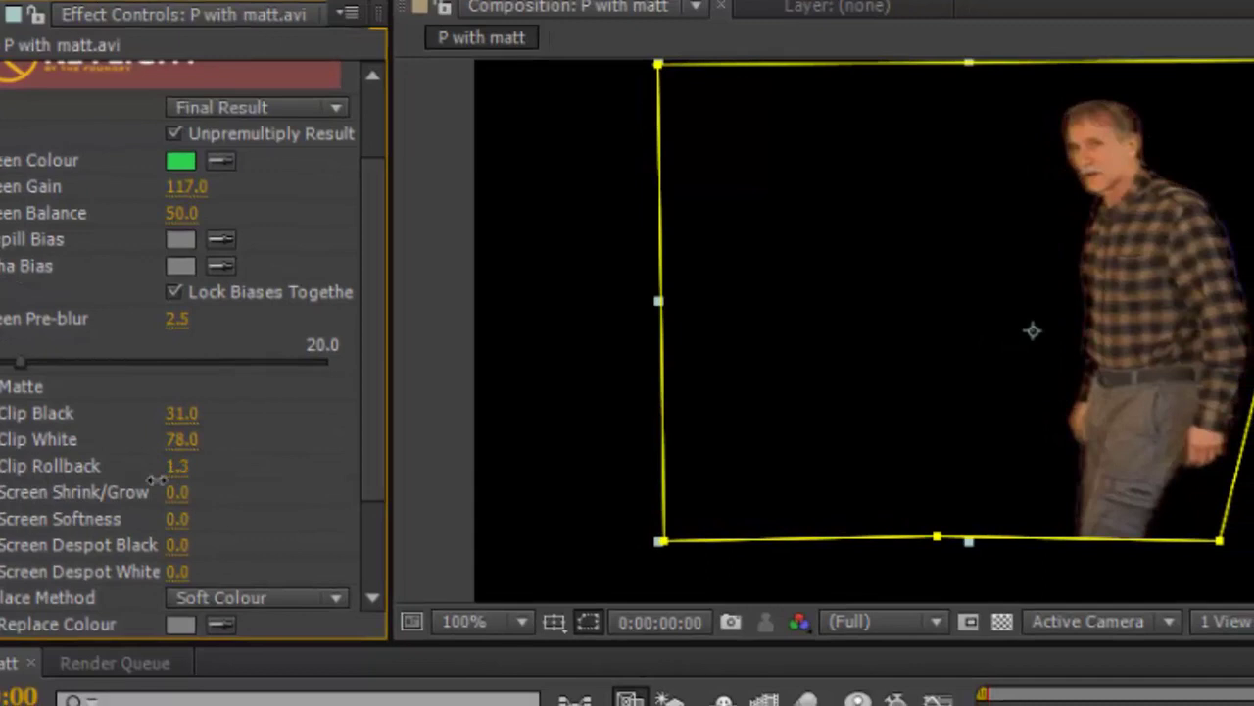
drag(157, 480, 196, 491)
- Try Screen Shrink/Grow, Screen Softness and Screen Despot Black, undoing the grow change
mouse_move(182, 495)
mouse_down()
mouse_move(268, 493)
mouse_move(199, 513)
mouse_up()
key(ctrl+z)
key(ctrl+z)
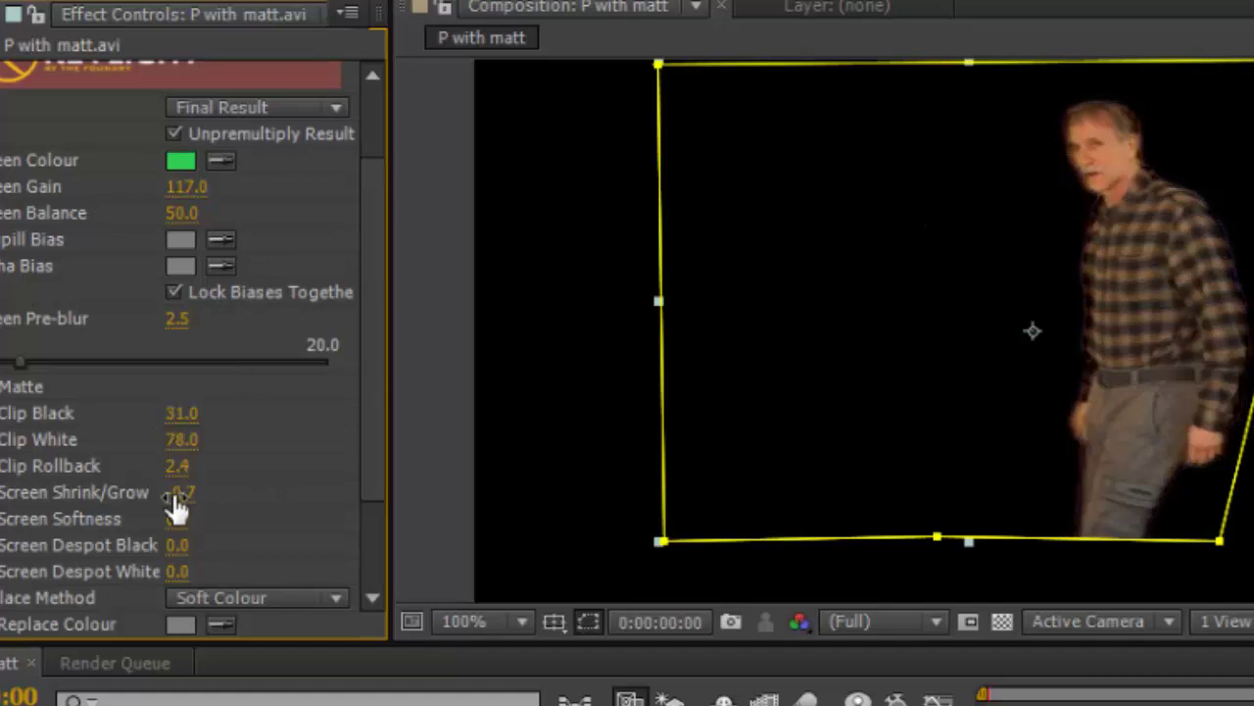
drag(174, 520, 110, 510)
drag(177, 546, 243, 549)
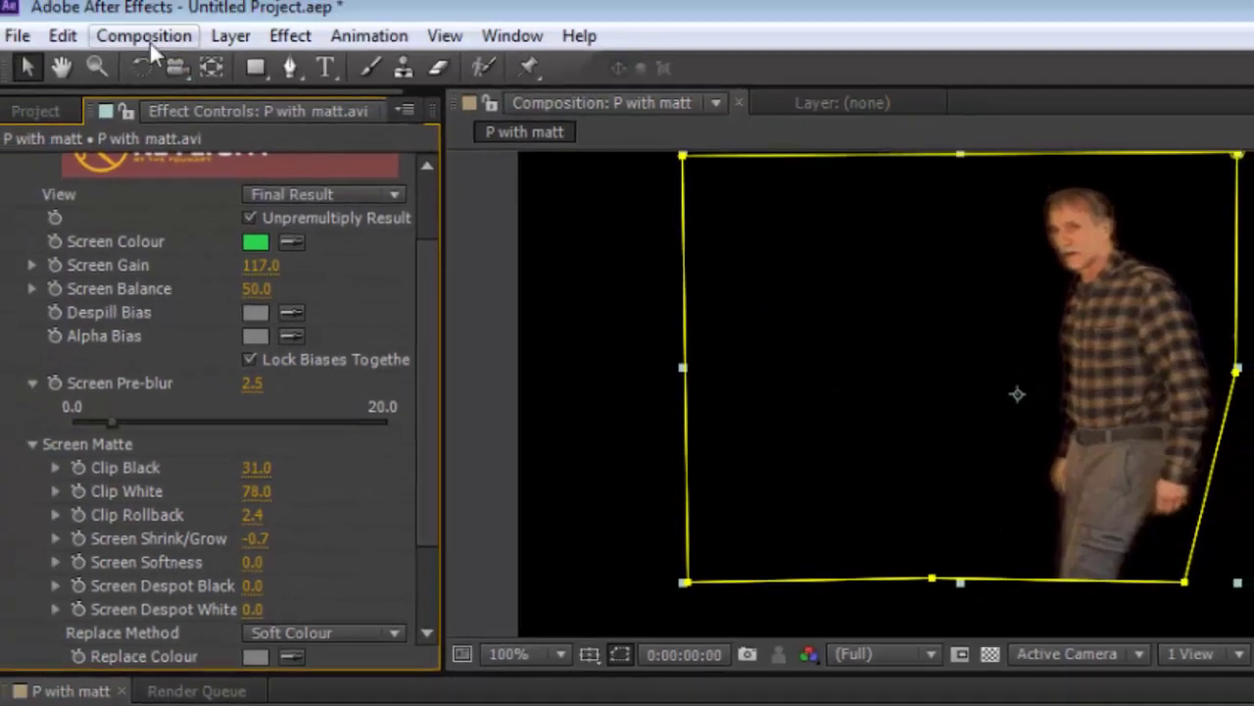
- Queue P with matt for rendering with the Lossless with Alpha output module and open the Output To location
click(150, 39)
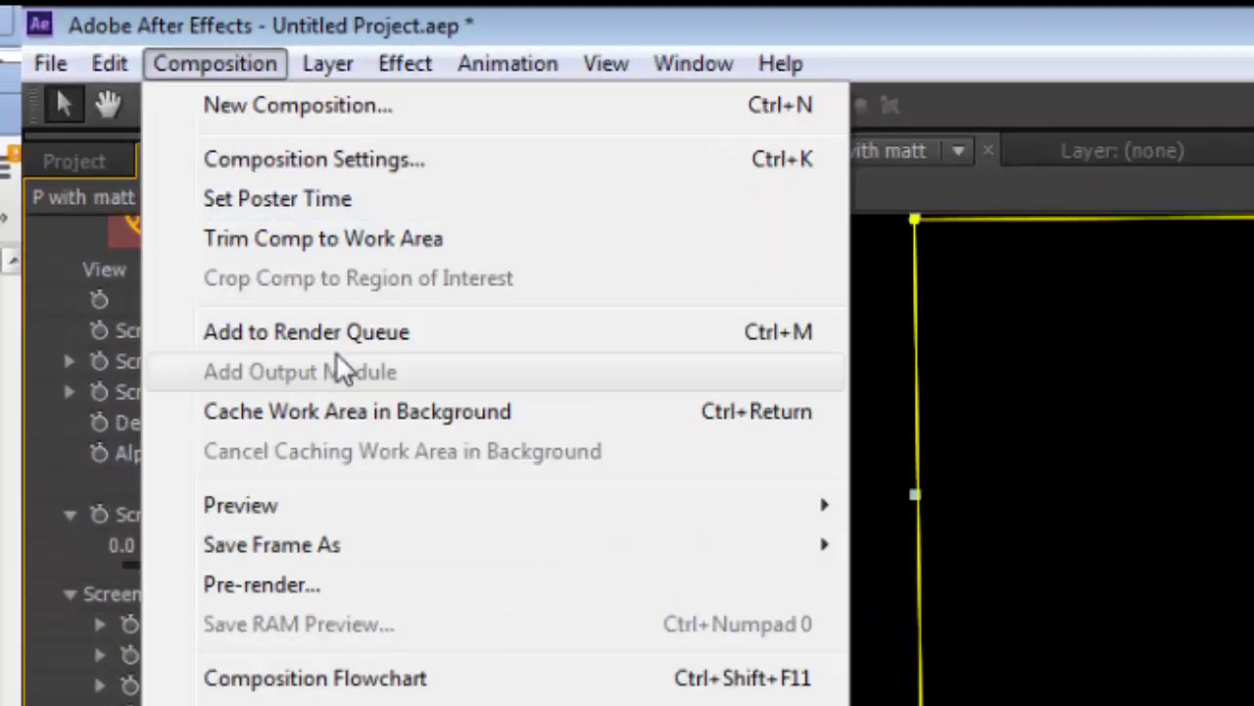
click(343, 332)
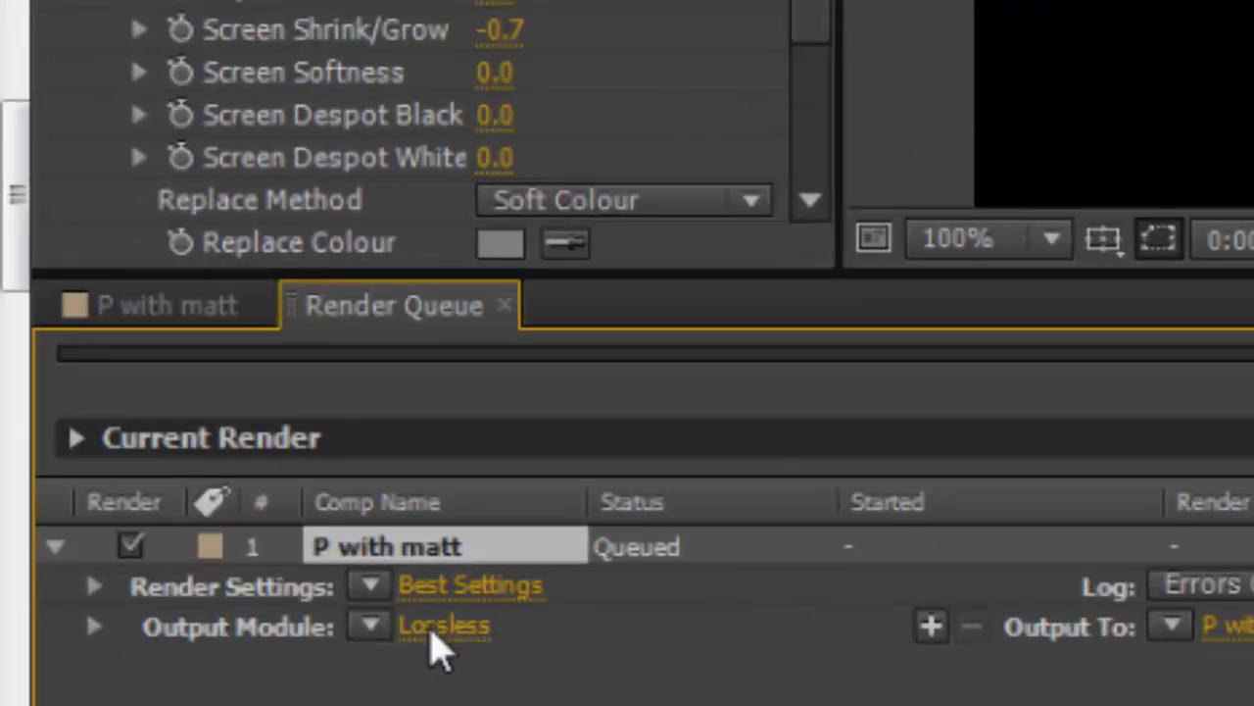
click(392, 627)
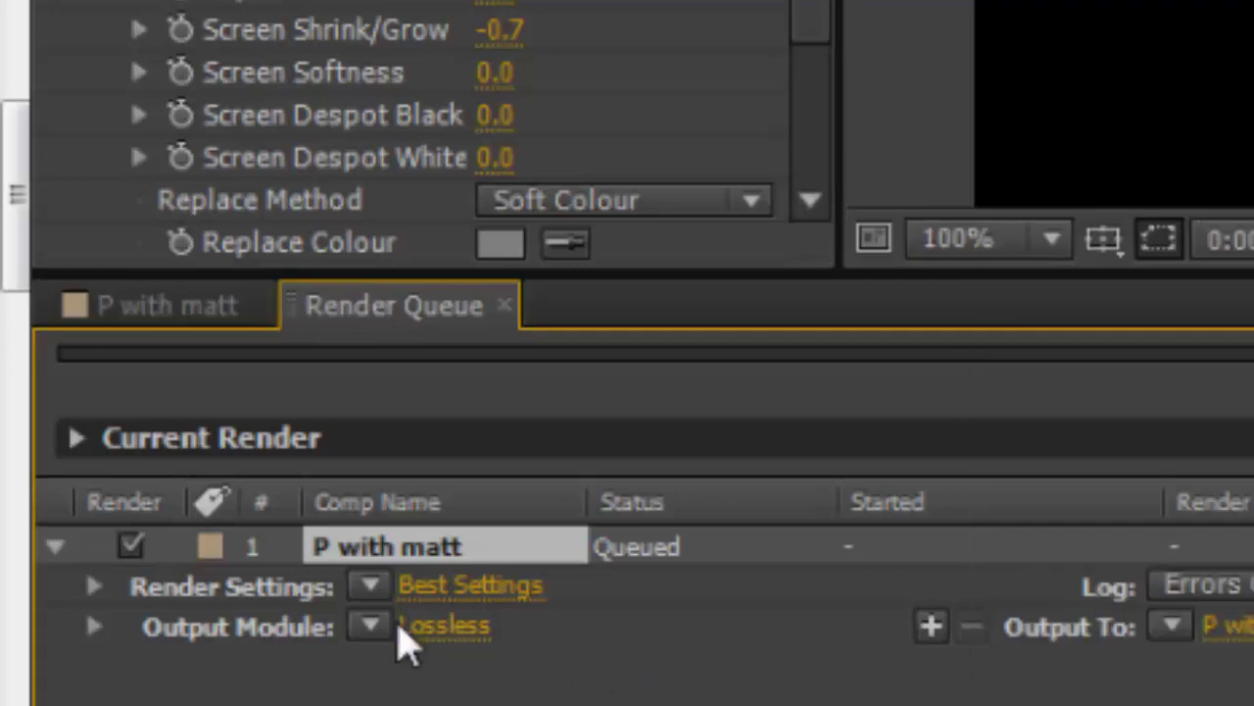
click(373, 625)
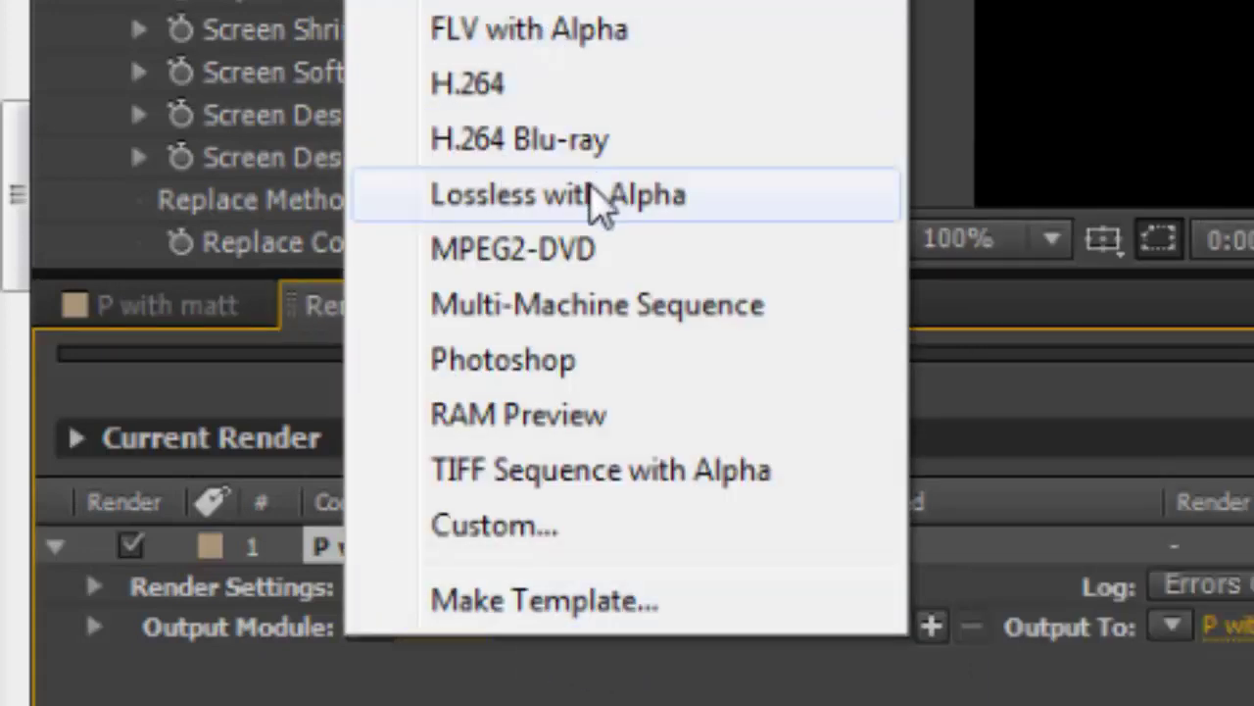
click(598, 196)
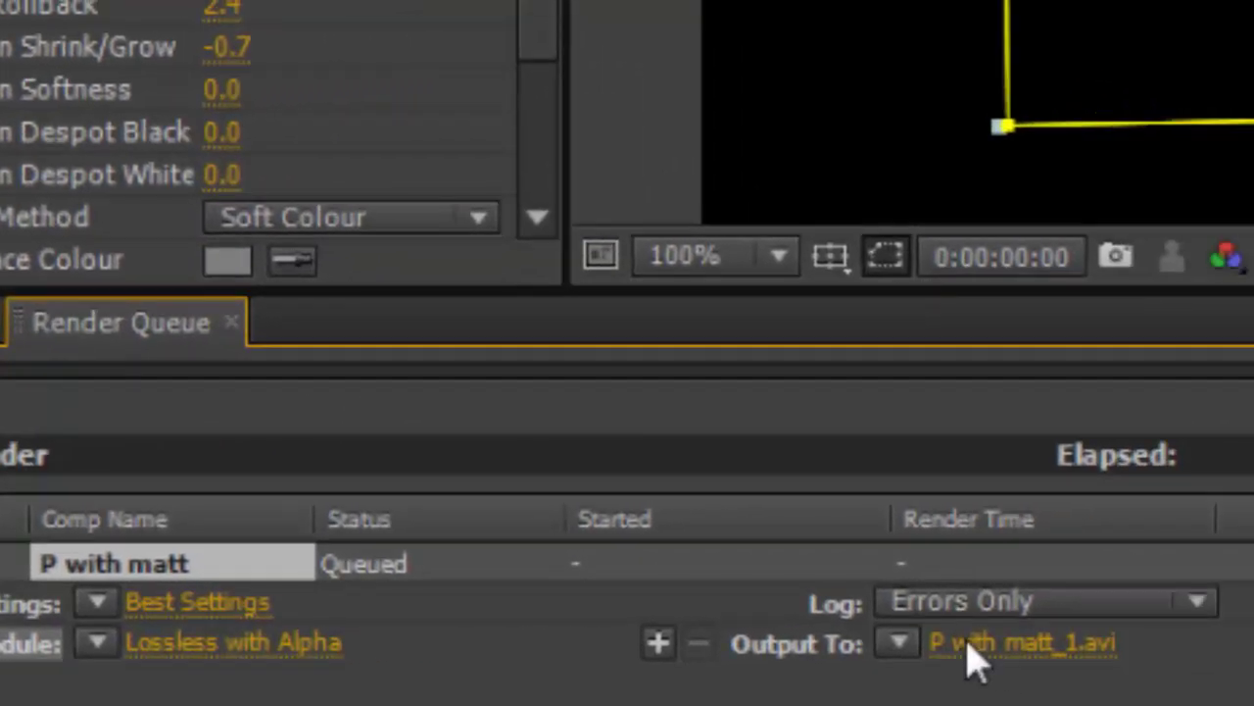
click(968, 645)
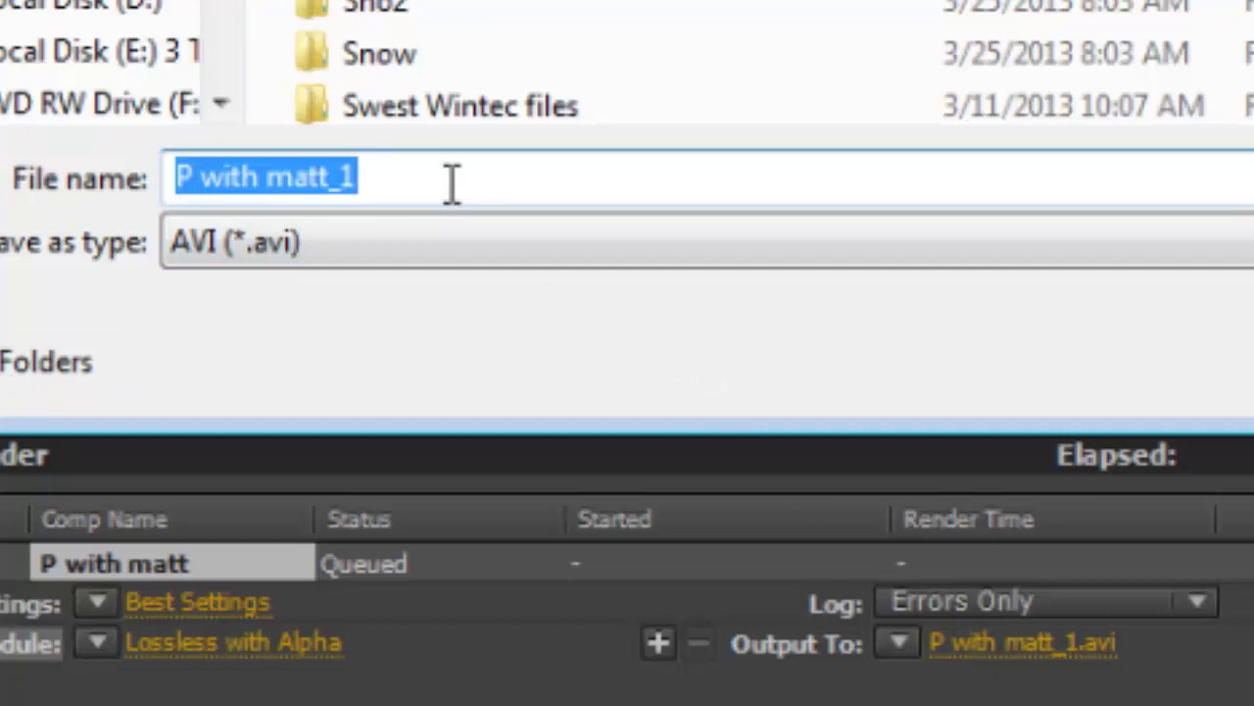
- Name the render output file xzxz and save, returning to the Render Queue
text(xzxz)
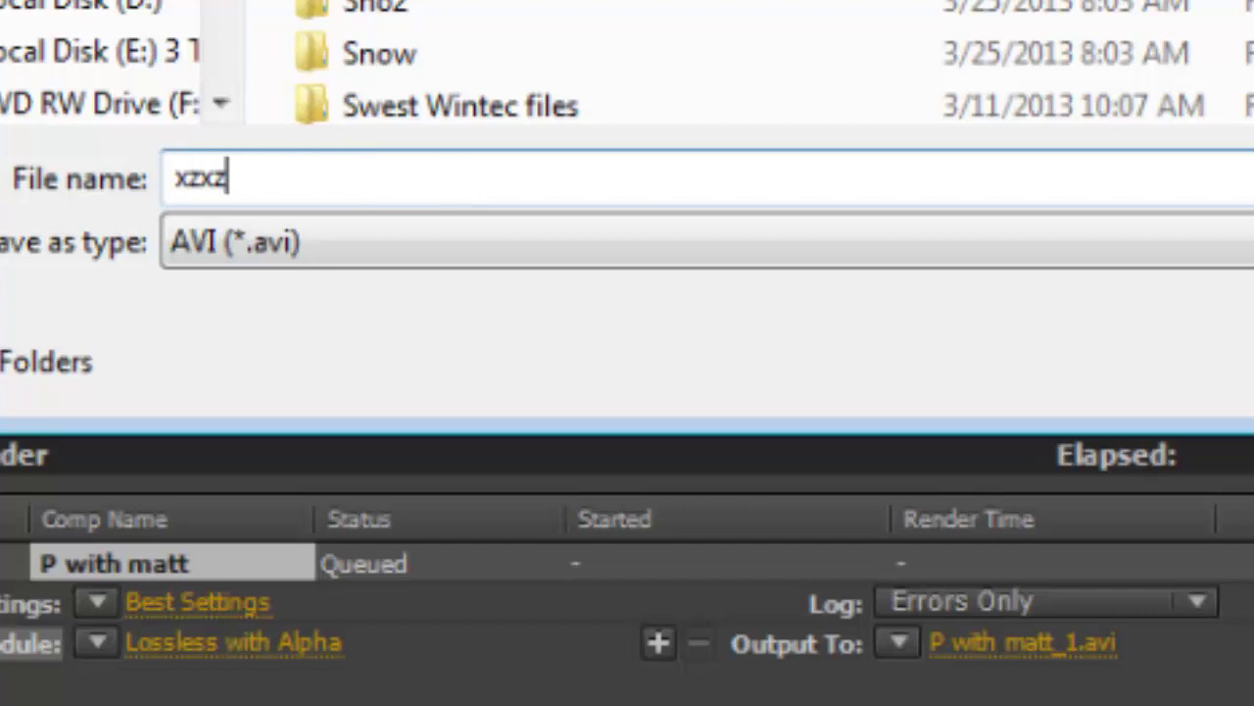
key(Tab)
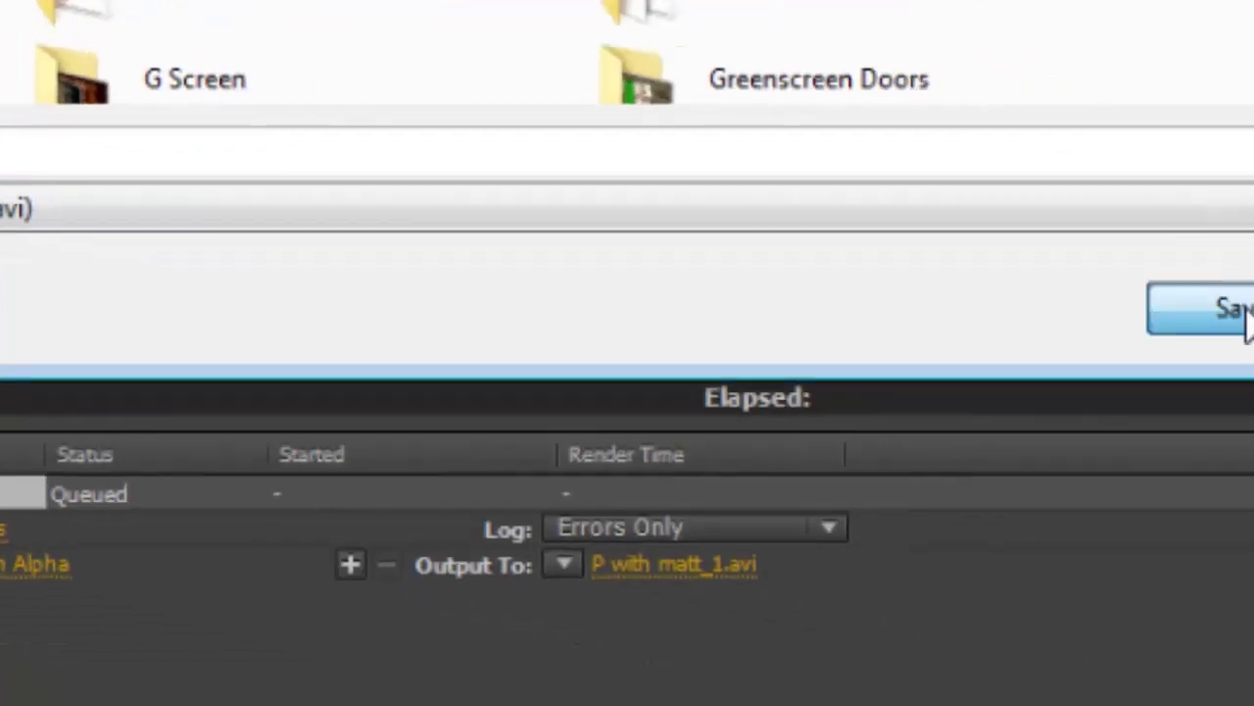
click(1232, 308)
- Start rendering the queued P with matt composition
mouse_move(1137, 284)
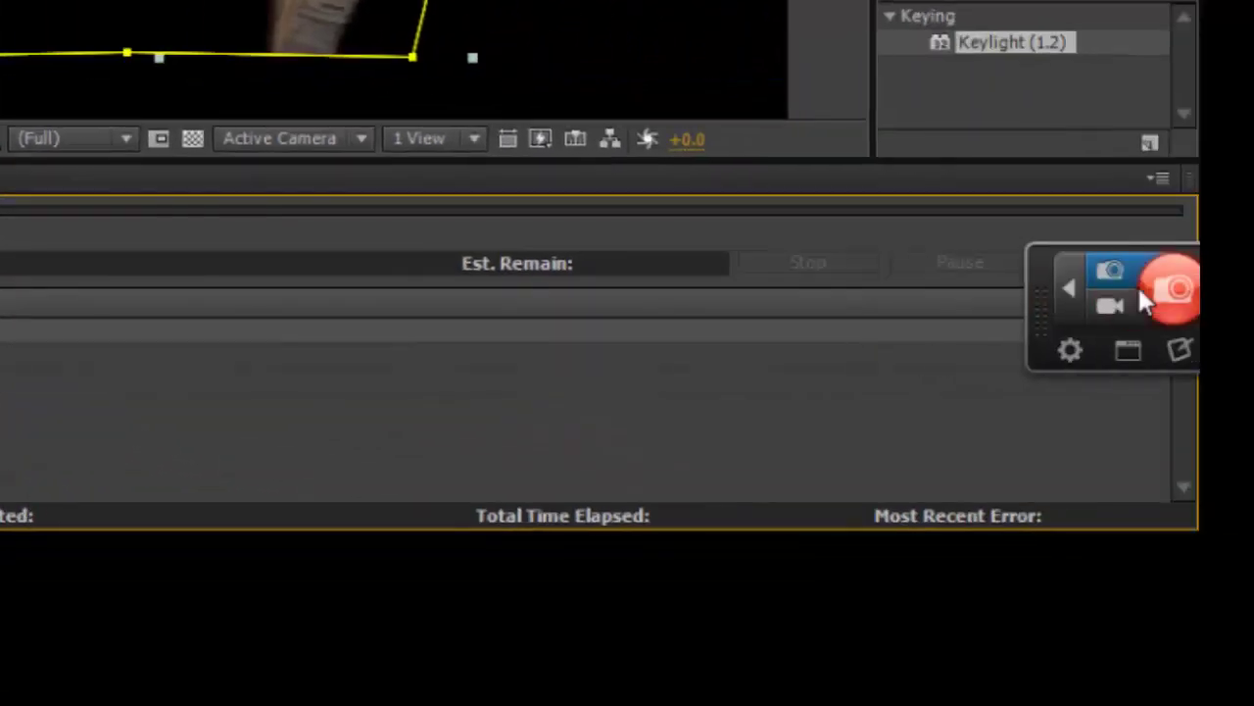
click(1093, 279)
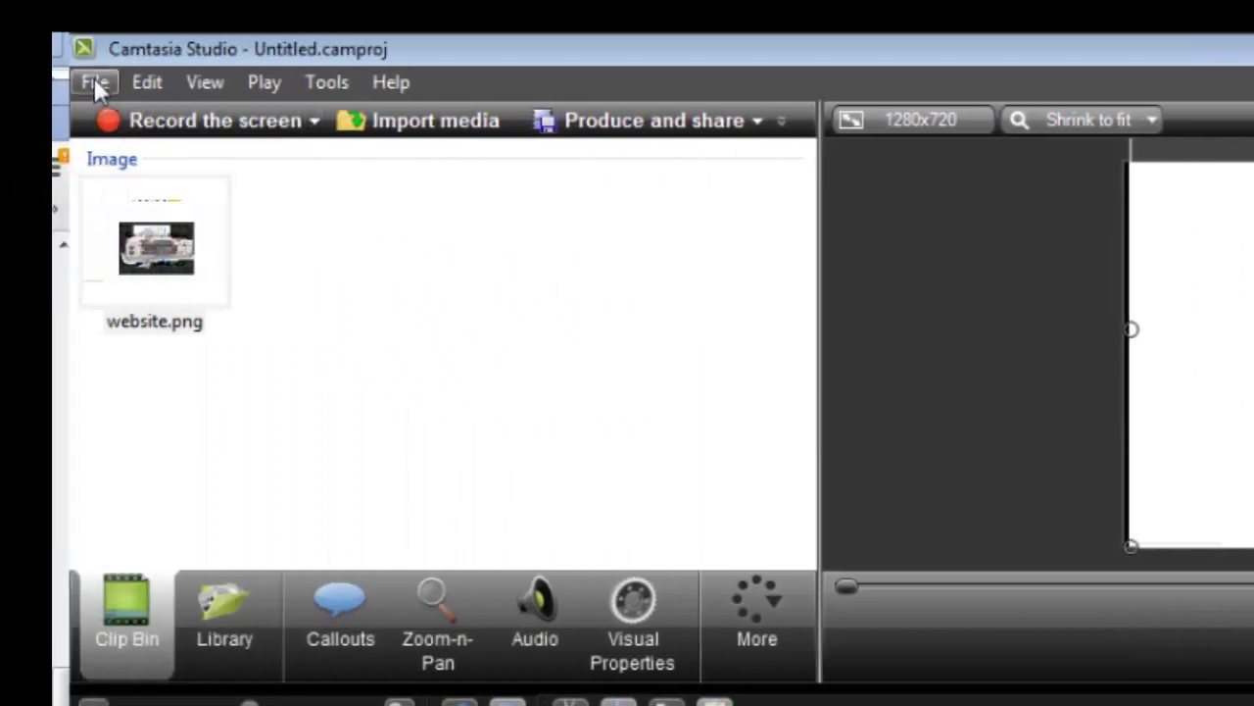
- Import the rendered xzxz.avi into the Camtasia Studio Clip Bin via File > Import media
click(94, 81)
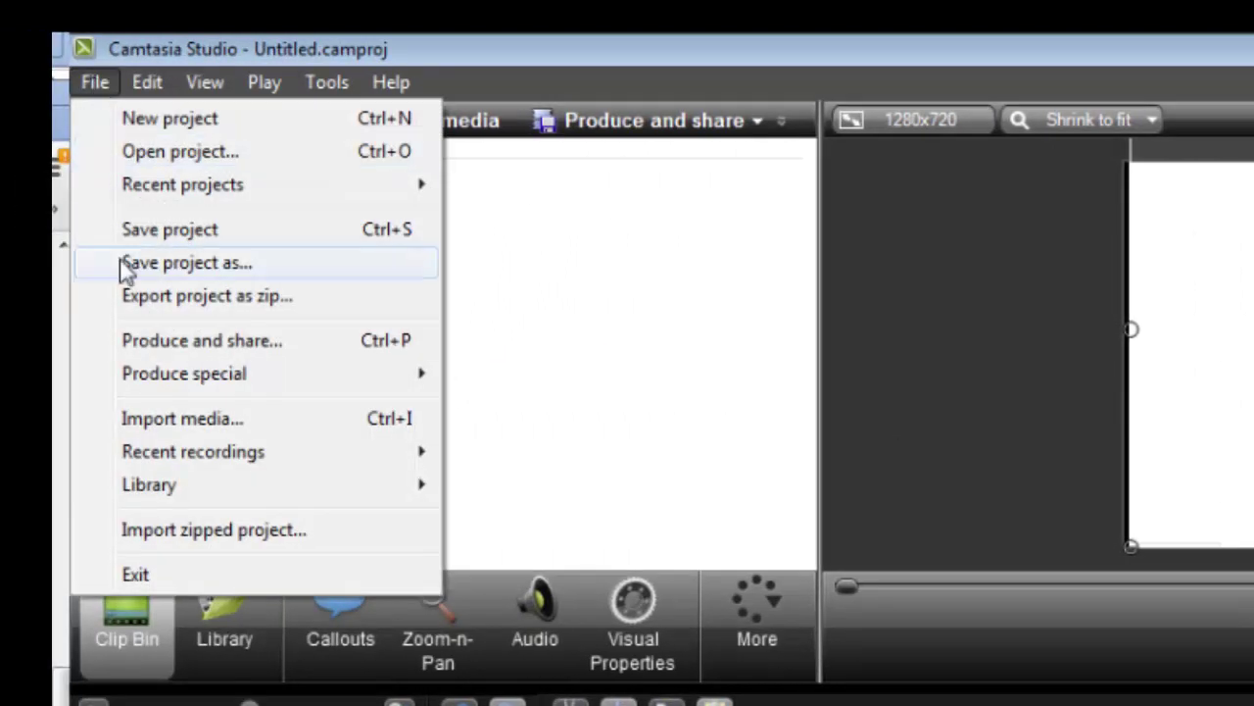
click(154, 419)
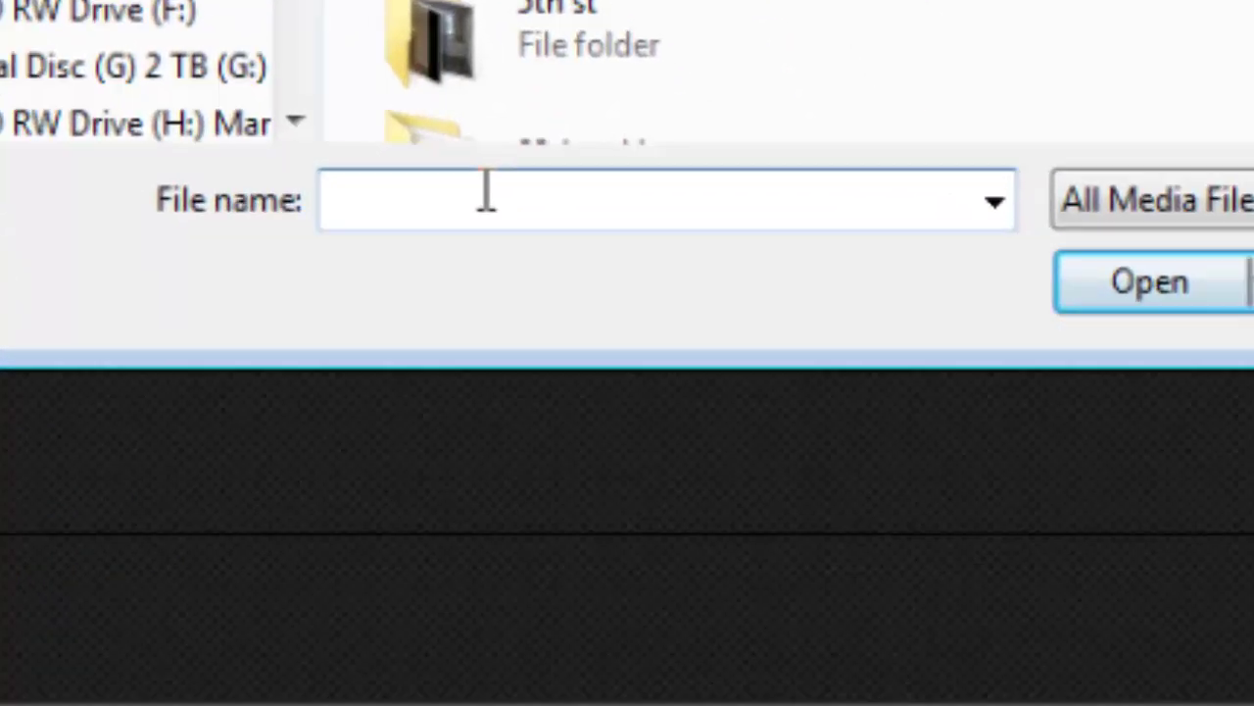
text(x)
click(394, 258)
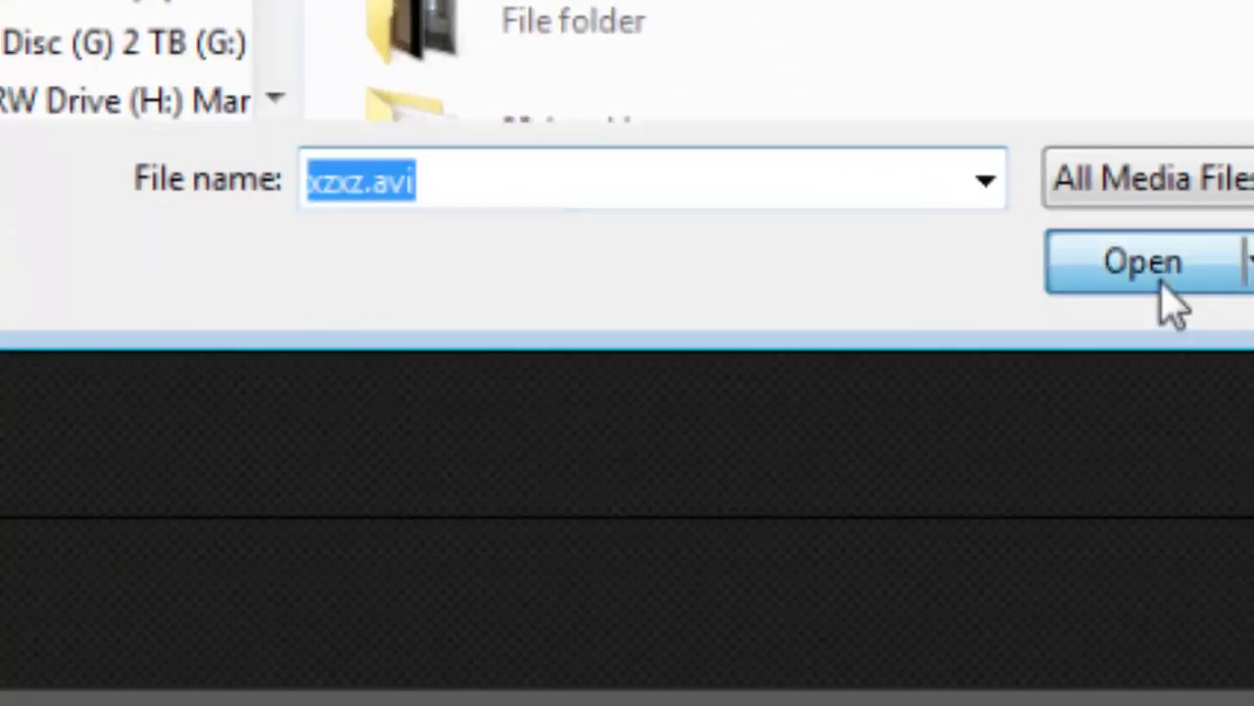
click(1165, 294)
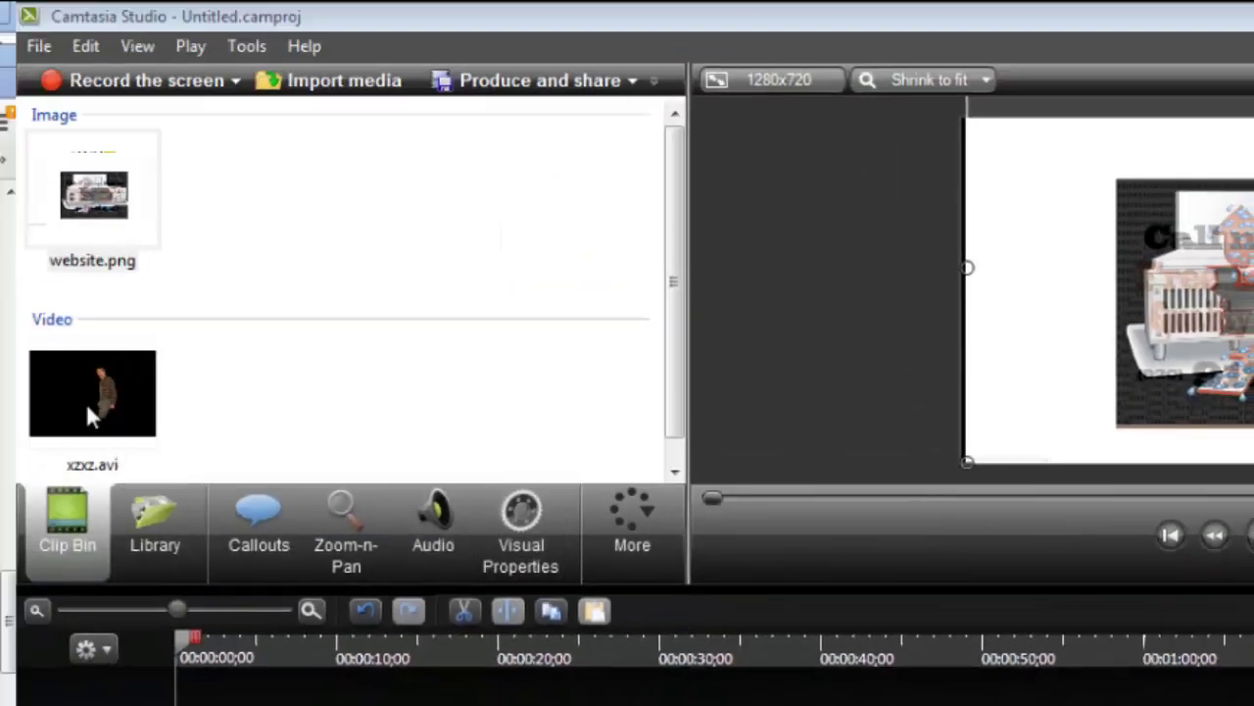
- Add xzxz.avi to the timeline over website.png and snap the man to the canvas's lower-right edge
drag(87, 410, 201, 593)
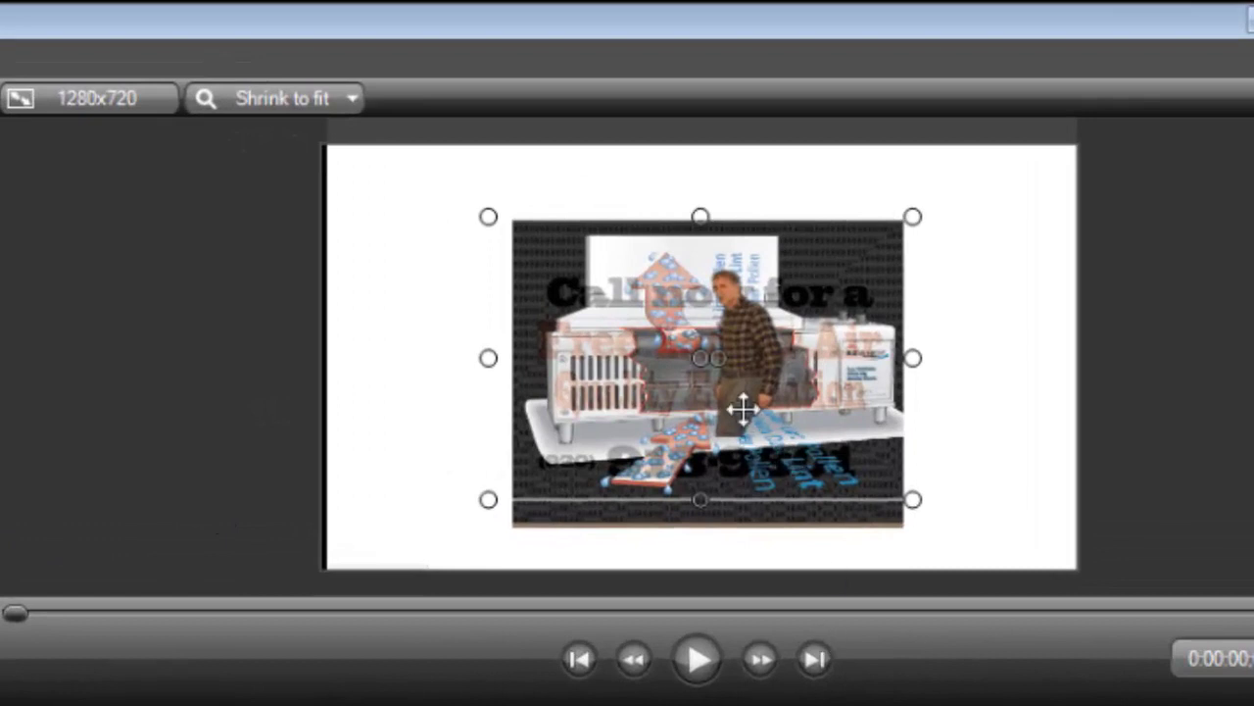
drag(742, 401, 1097, 552)
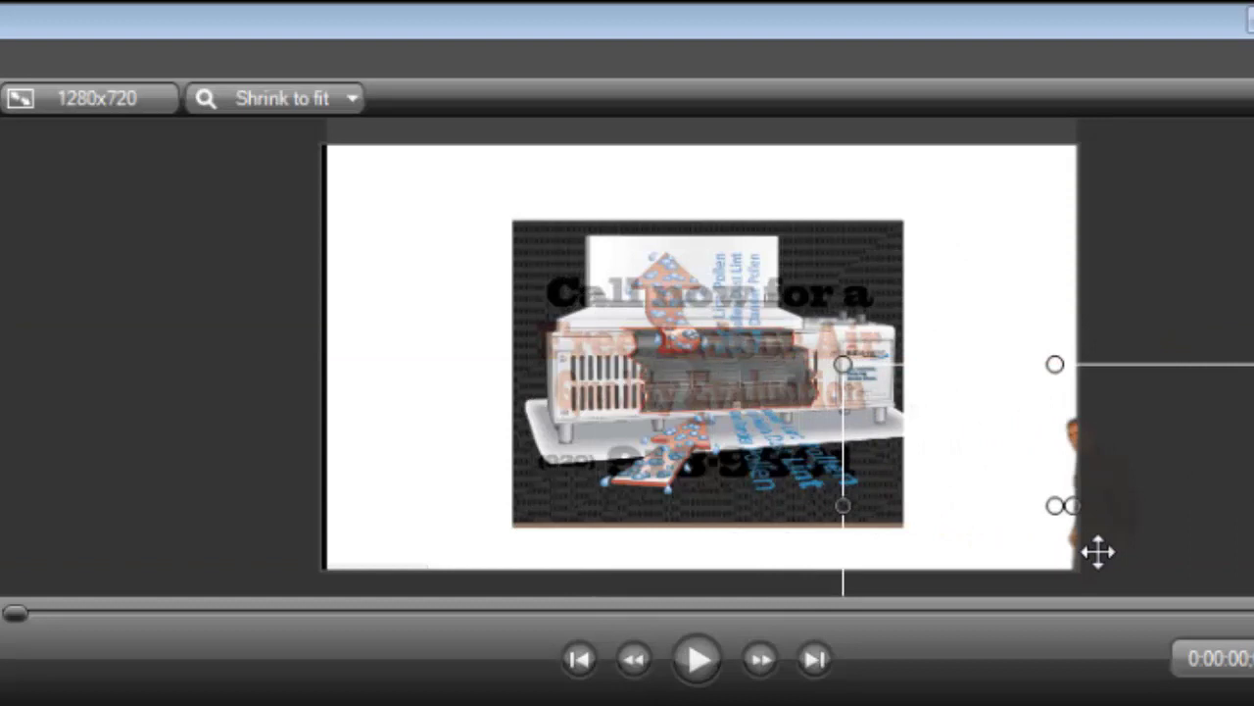
drag(1098, 552, 1119, 553)
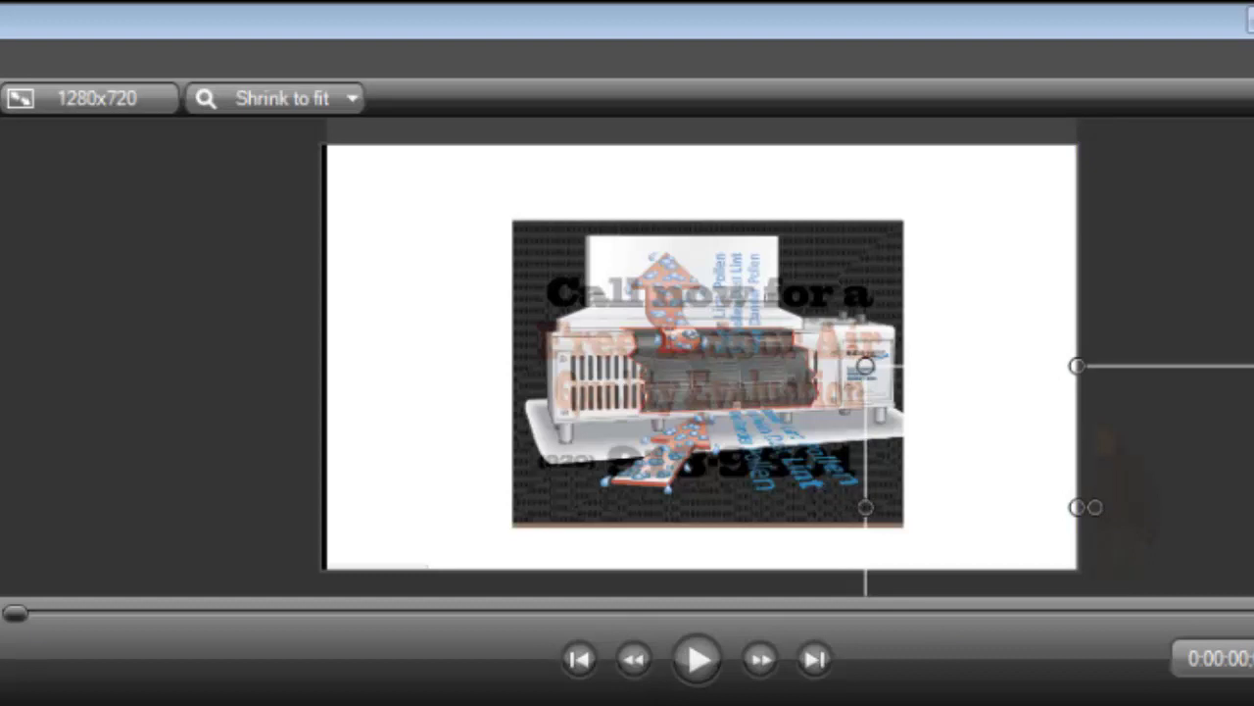
- Play the preview to check the keyed man in the lower-right corner over website.png
click(698, 659)
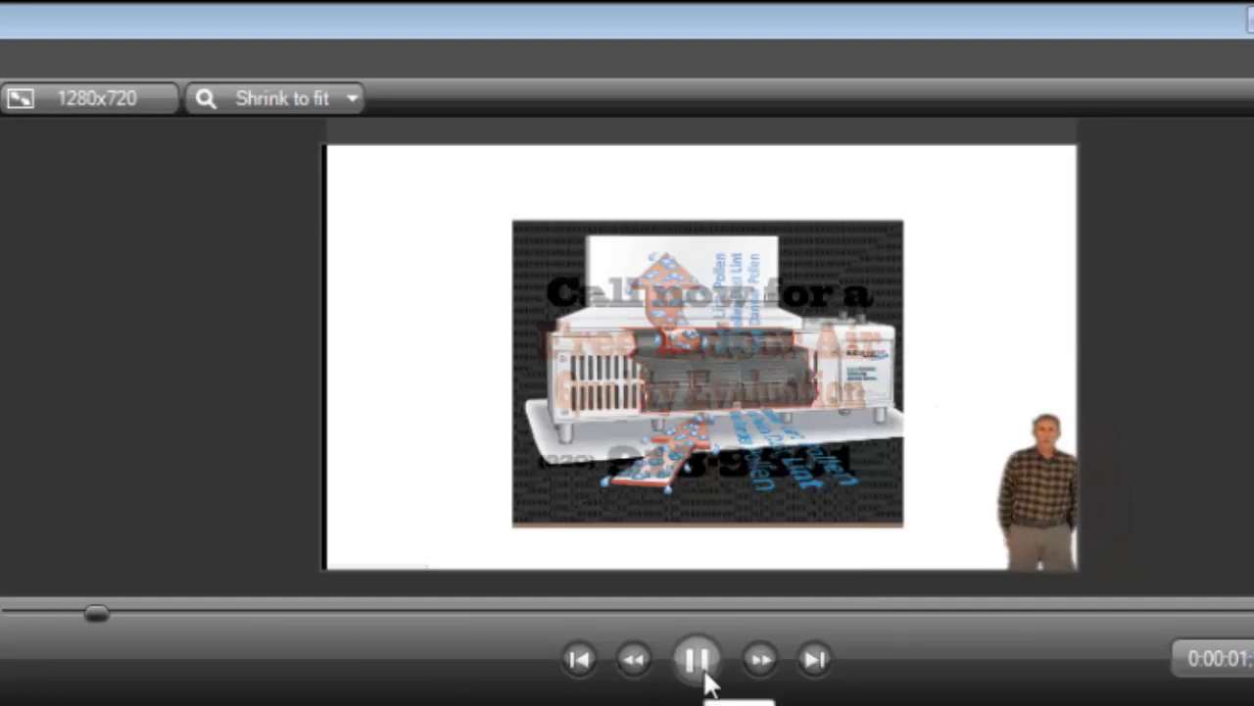